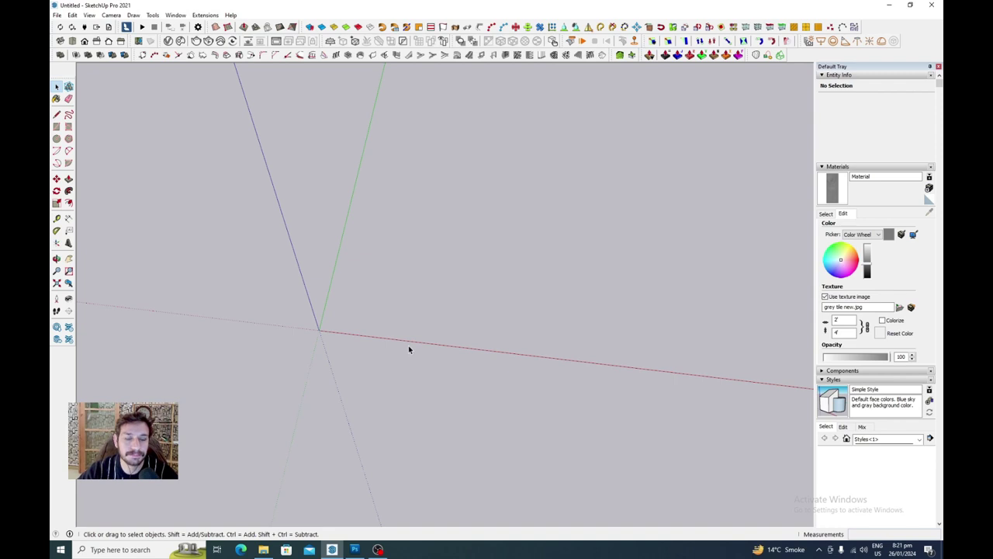
Draw a 30 by 30 square face at the origin and make it a group.
{"action": "key", "text": "r"}
{"action": "left_click", "coordinate": [319, 330]}
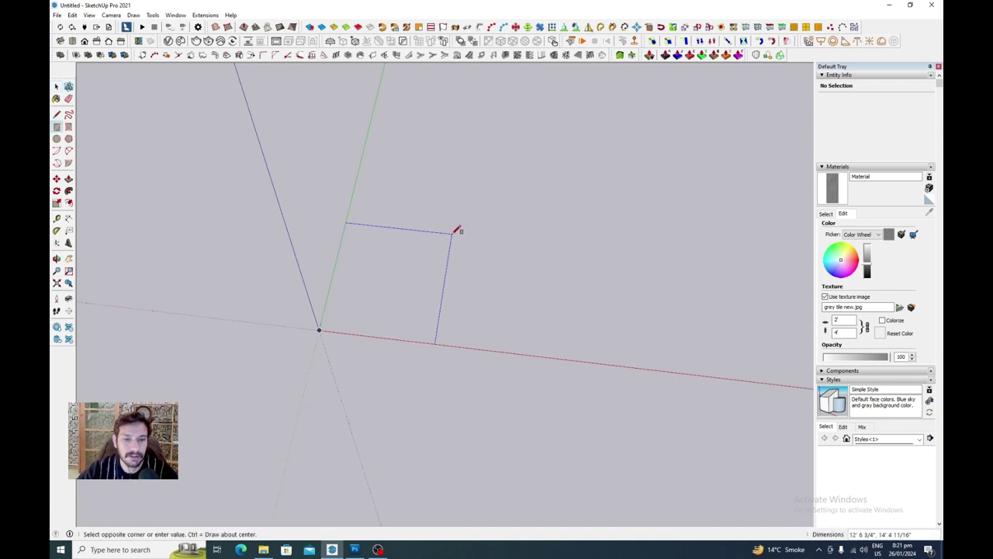
{"action": "type", "text": "30"}
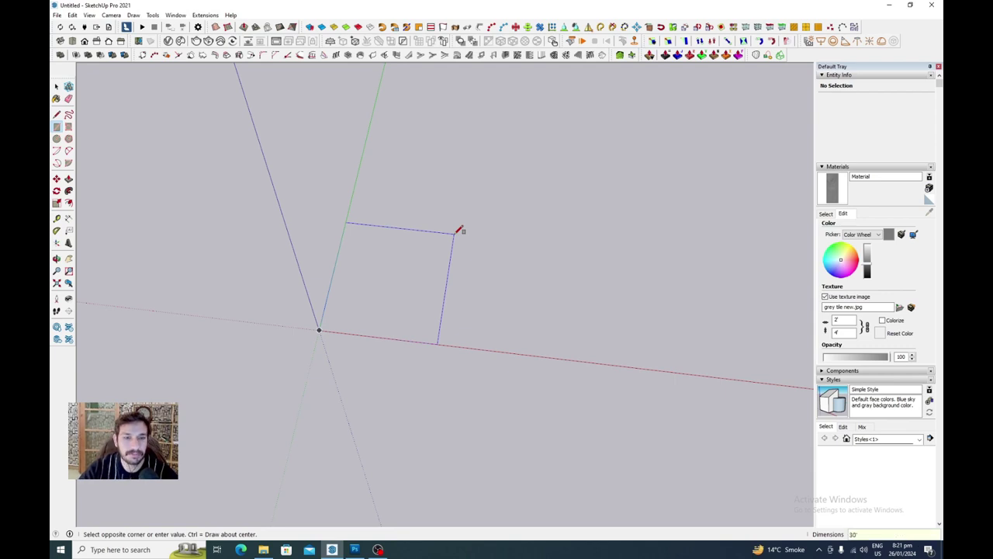
{"action": "key", "text": "Return"}
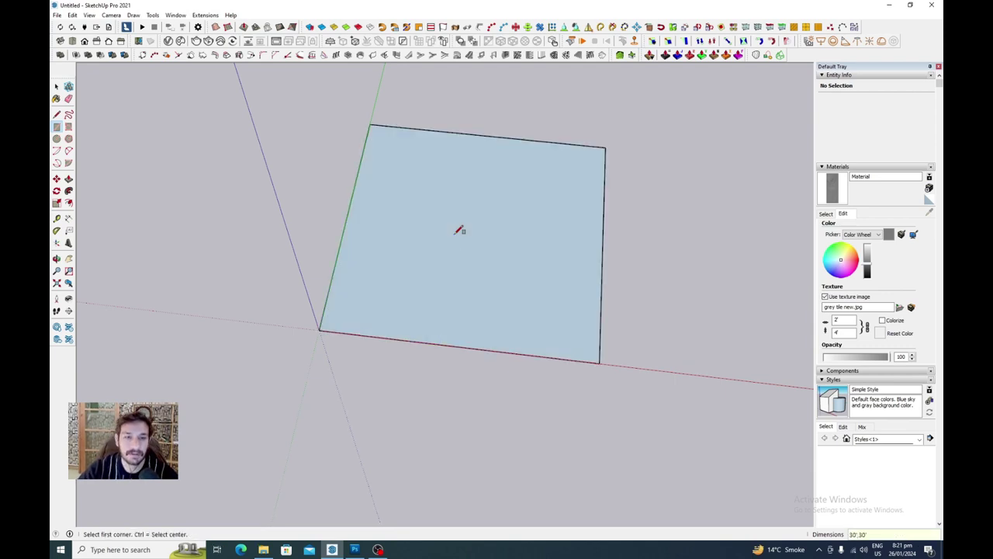
{"action": "key", "text": "space"}
{"action": "double_click", "coordinate": [458, 241]}
{"action": "right_click", "coordinate": [458, 240]}
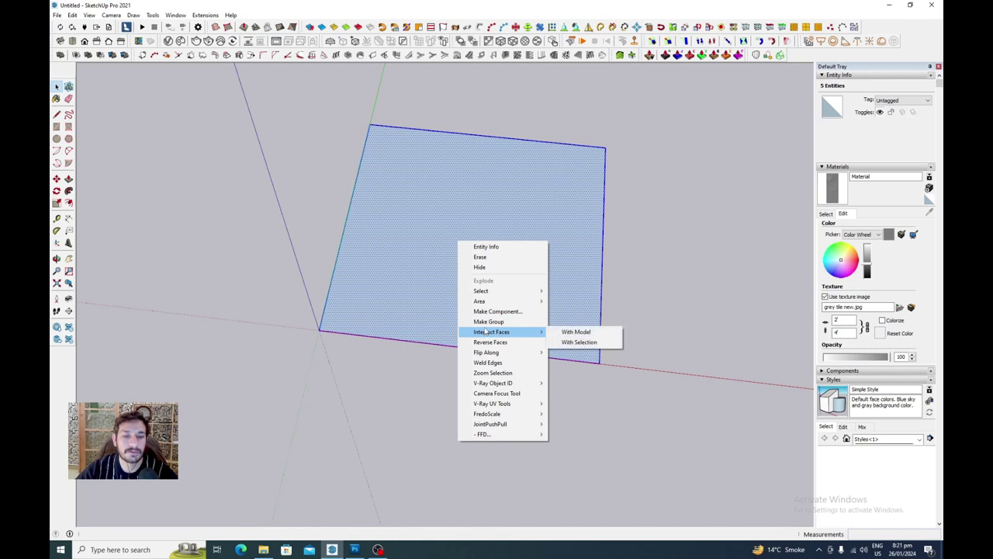
{"action": "left_click", "coordinate": [489, 321]}
Place a copy of the floor group beside the original.
{"action": "key", "text": "m"}
{"action": "left_click", "coordinate": [402, 238]}
{"action": "key", "text": "ctrl"}
{"action": "left_click", "coordinate": [694, 274]}
{"action": "scroll", "coordinate": [321, 272], "scroll_direction": "down", "scroll_amount": 1}
{"action": "scroll", "coordinate": [321, 273], "scroll_direction": "down", "scroll_amount": 1}
{"action": "scroll", "coordinate": [603, 299], "scroll_direction": "up", "scroll_amount": 1}
{"action": "scroll", "coordinate": [650, 302], "scroll_direction": "up", "scroll_amount": 1}
{"action": "mouse_move", "coordinate": [649, 299]}
{"action": "middle_mouse_down"}
{"action": "mouse_move", "coordinate": [479, 323]}
{"action": "mouse_move", "coordinate": [554, 299]}
{"action": "middle_mouse_up"}
Start a new material with the CARRARA WHITE FLOOR TILE image as its texture.
{"action": "left_click", "coordinate": [929, 189]}
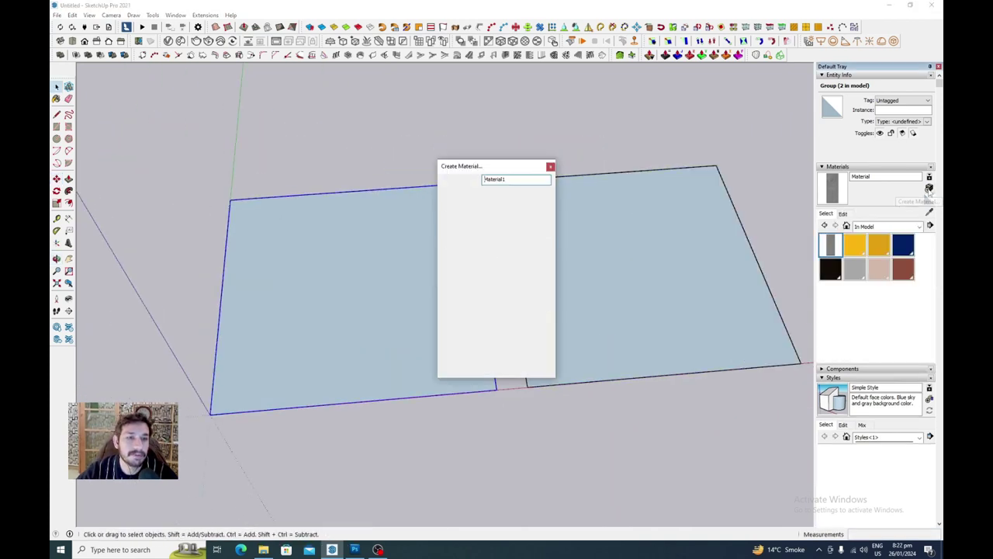
{"action": "left_click", "coordinate": [545, 305]}
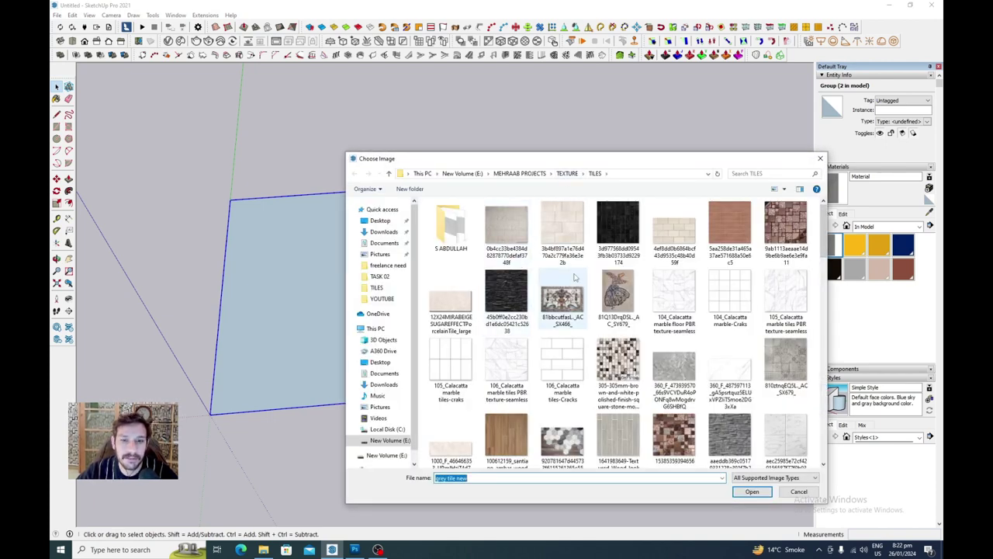
{"action": "scroll", "coordinate": [575, 277], "scroll_direction": "down", "scroll_amount": 5}
{"action": "left_click", "coordinate": [617, 365]}
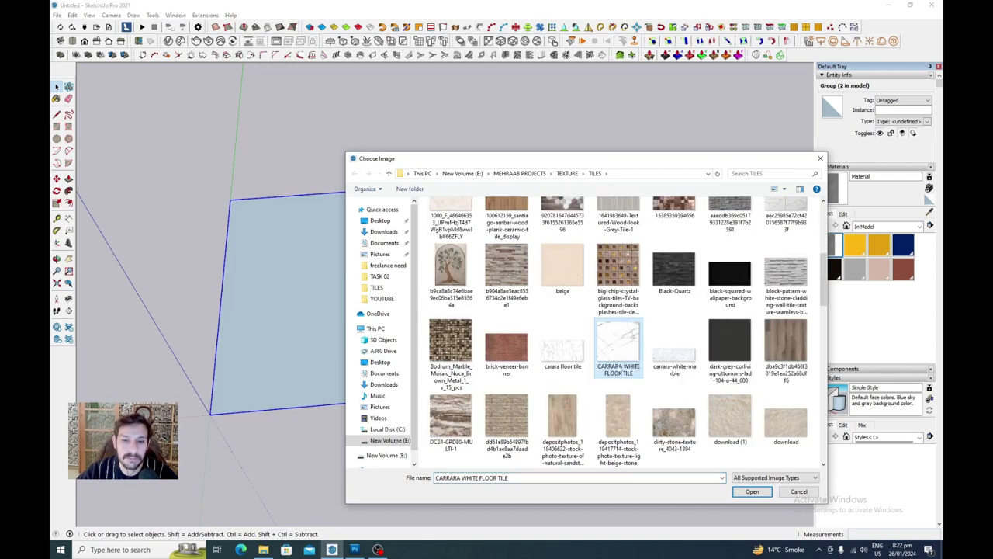
{"action": "left_click", "coordinate": [750, 492]}
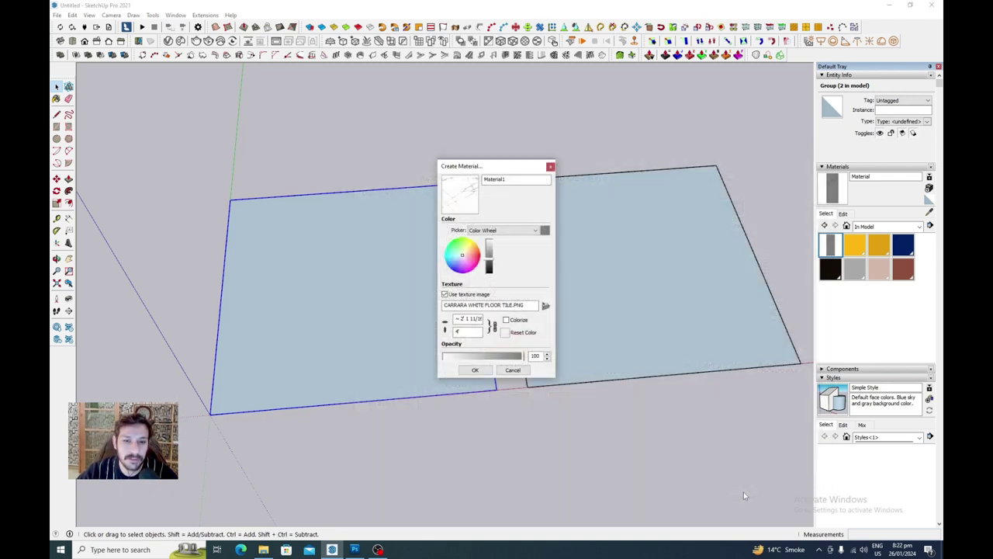
Set the texture size to 2' by 2' and finish Material1.
{"action": "double_click", "coordinate": [465, 332]}
{"action": "type", "text": "2"}
{"action": "key", "text": "Tab"}
{"action": "type", "text": "2"}
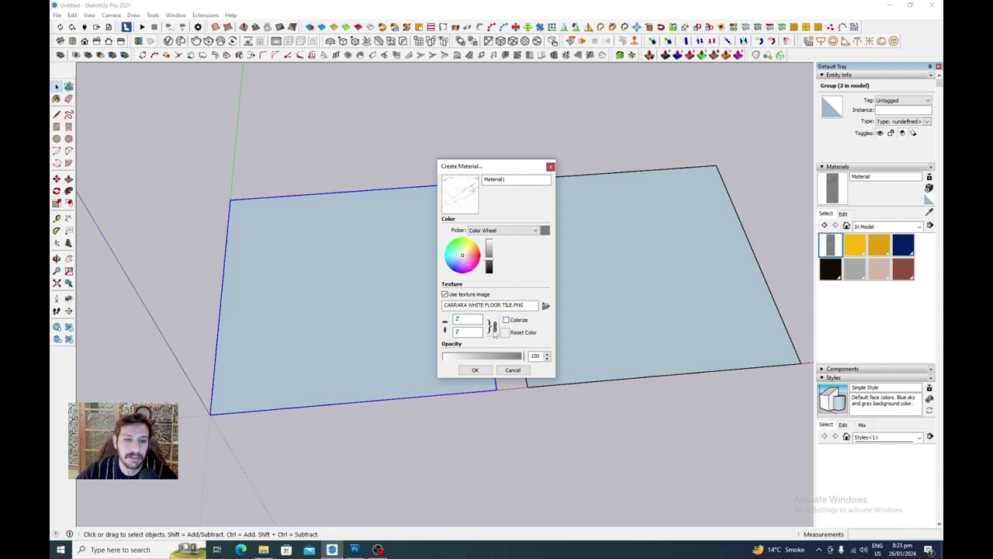
{"action": "left_click", "coordinate": [475, 370]}
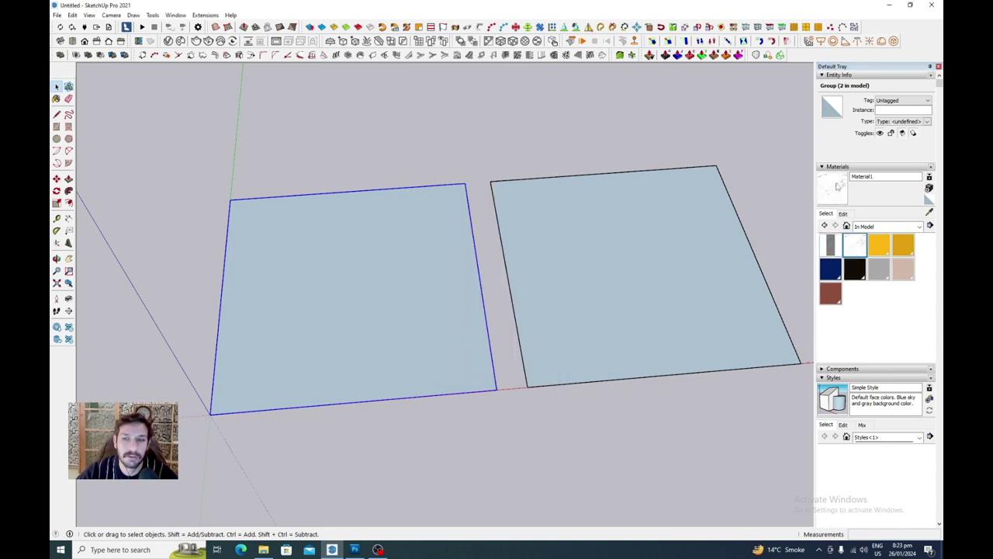
Paint the left floor group with Material1, then switch to Photoshop.
{"action": "left_click", "coordinate": [361, 312]}
{"action": "scroll", "coordinate": [308, 364], "scroll_direction": "up", "scroll_amount": 1}
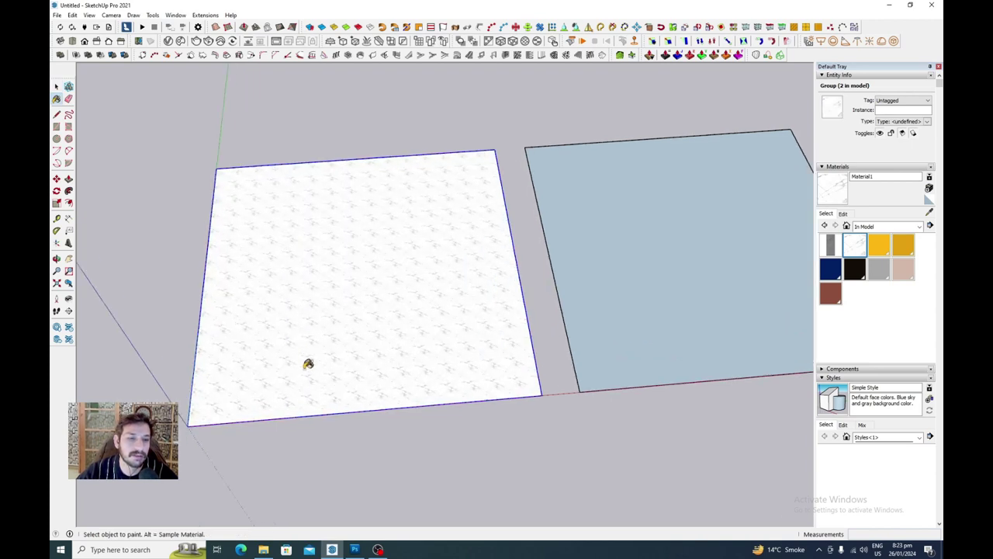
{"action": "scroll", "coordinate": [308, 365], "scroll_direction": "up", "scroll_amount": 1}
{"action": "scroll", "coordinate": [305, 368], "scroll_direction": "up", "scroll_amount": 1}
{"action": "scroll", "coordinate": [307, 349], "scroll_direction": "down", "scroll_amount": 1}
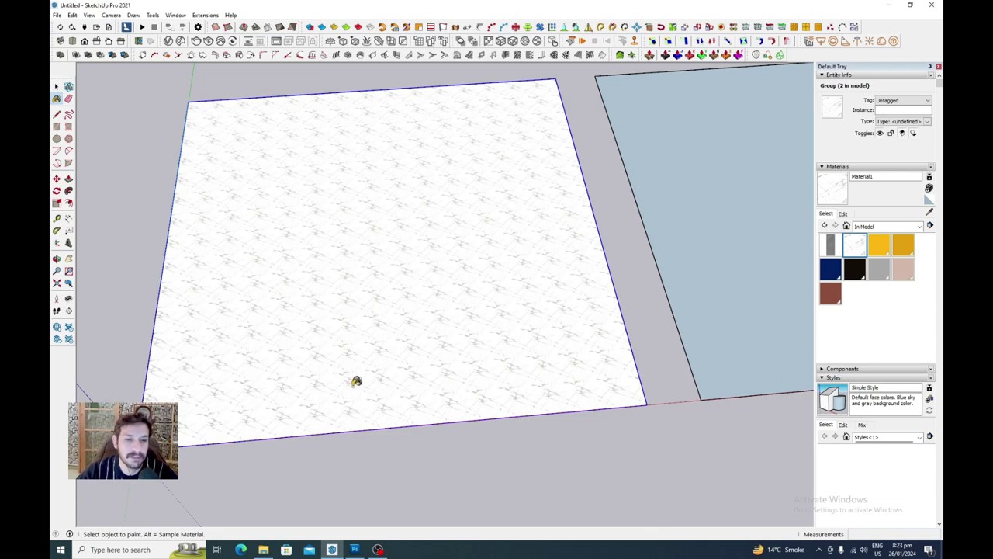
{"action": "left_click", "coordinate": [354, 549]}
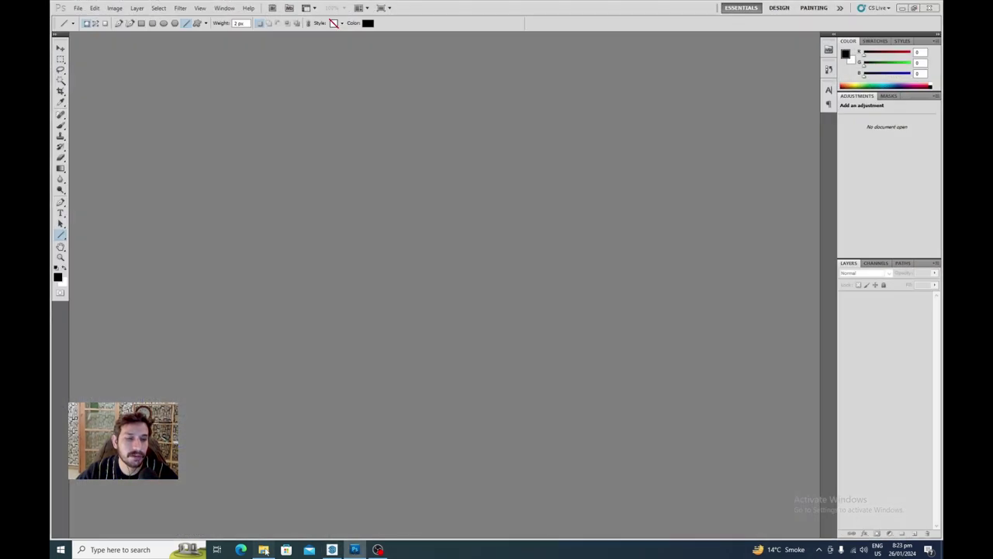
Drag CARRARA WHITE FLOOR TILE from the TEXTURE > TILES folder into Photoshop.
{"action": "left_click", "coordinate": [263, 550]}
{"action": "double_click", "coordinate": [184, 87]}
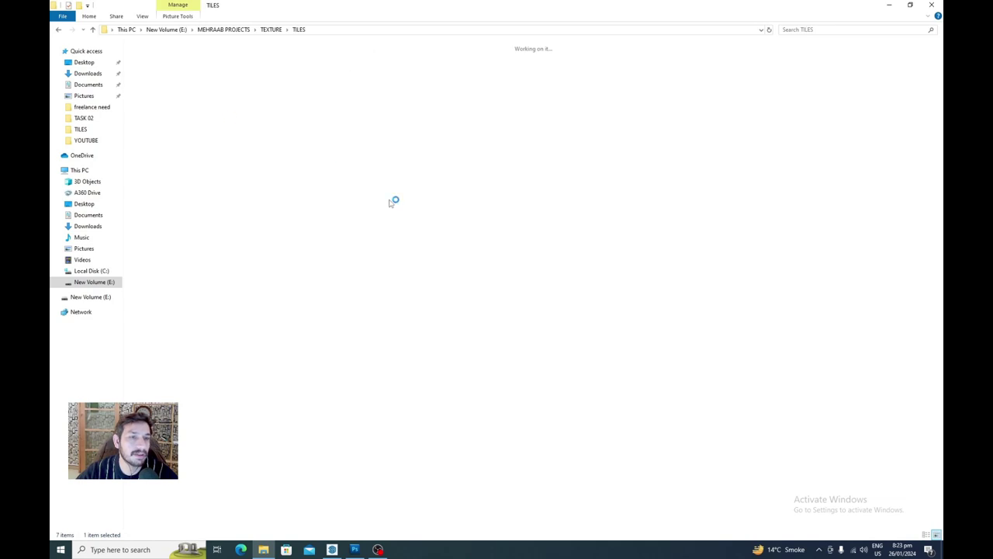
{"action": "mouse_move", "coordinate": [557, 218]}
{"action": "left_mouse_down"}
{"action": "mouse_move", "coordinate": [495, 364]}
{"action": "mouse_move", "coordinate": [403, 353]}
{"action": "left_mouse_up"}
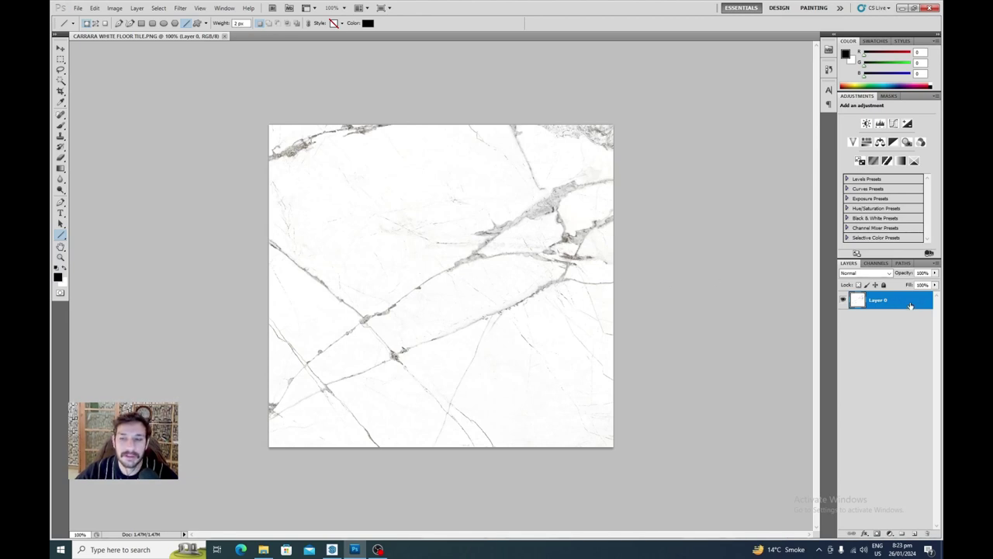
Give Layer 0 a thin black Stroke positioned Inside through Blending Options.
{"action": "right_click", "coordinate": [911, 305]}
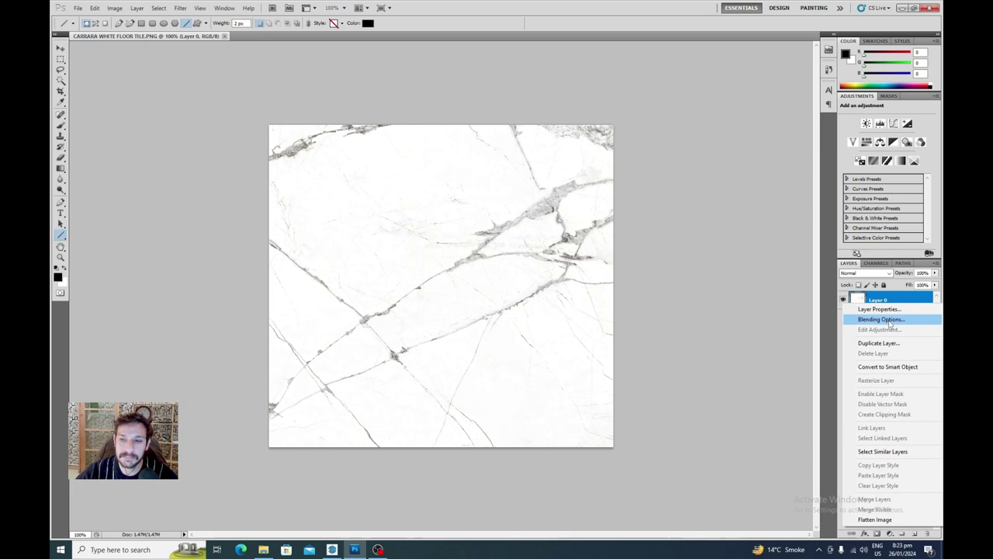
{"action": "left_click", "coordinate": [912, 321]}
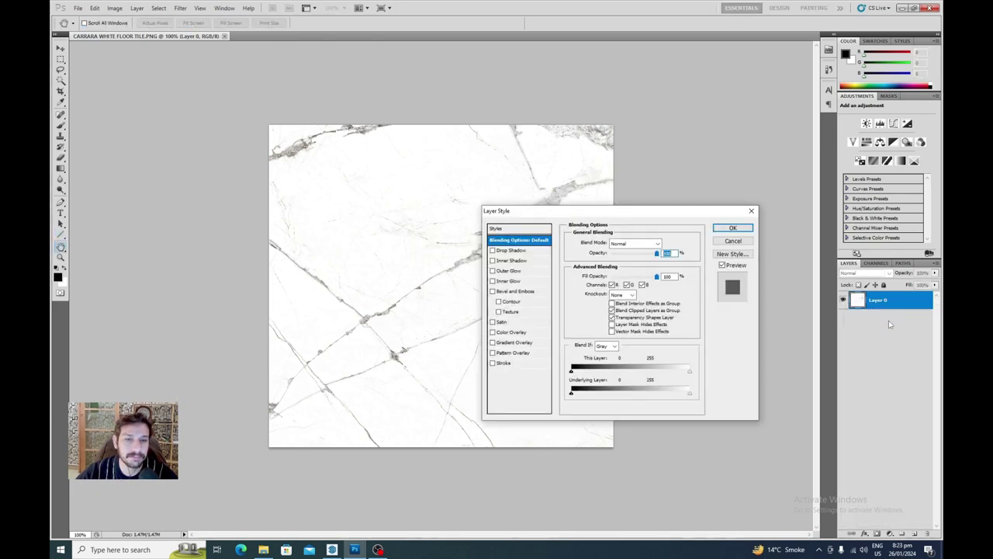
{"action": "left_click_drag", "start_coordinate": [587, 212], "coordinate": [563, 173]}
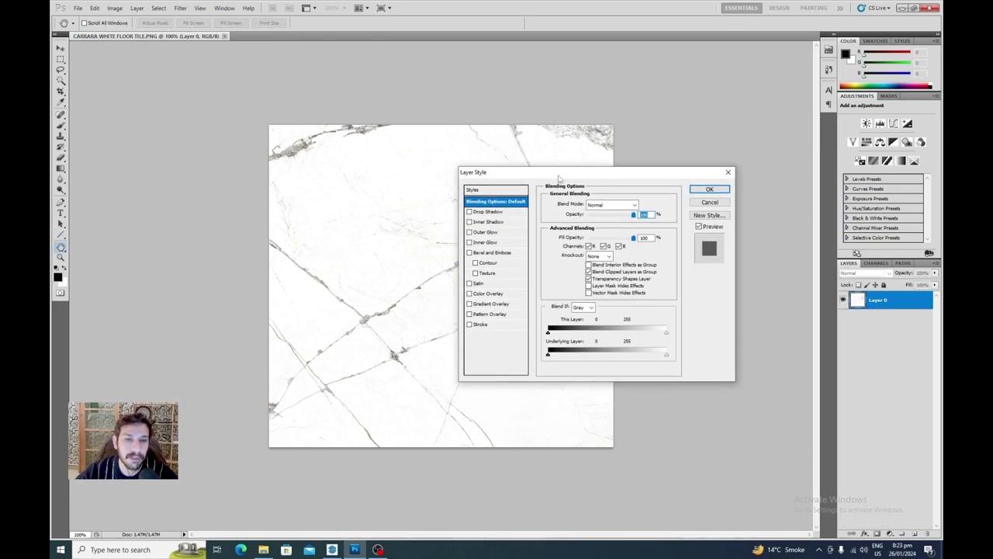
{"action": "left_click", "coordinate": [483, 324]}
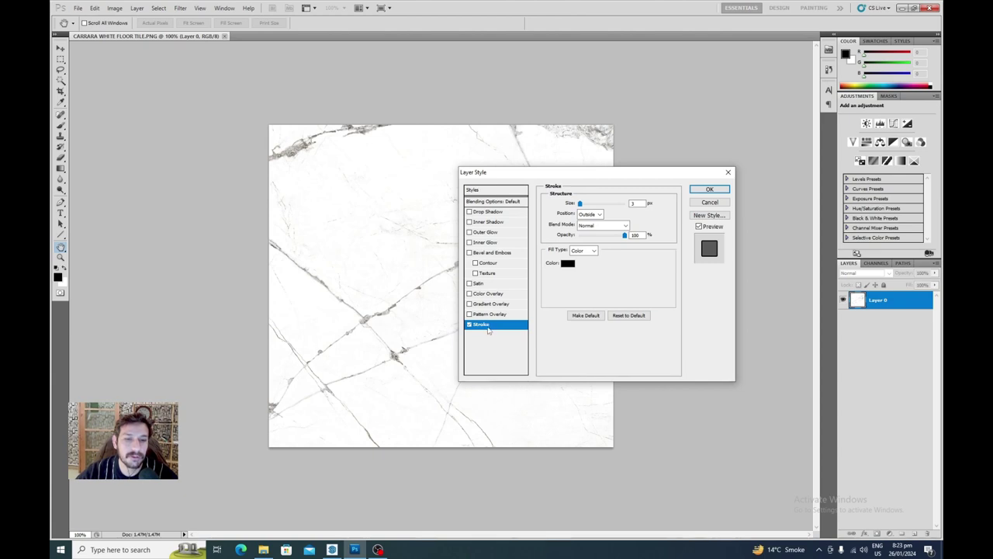
{"action": "left_click_drag", "start_coordinate": [524, 176], "coordinate": [436, 196]}
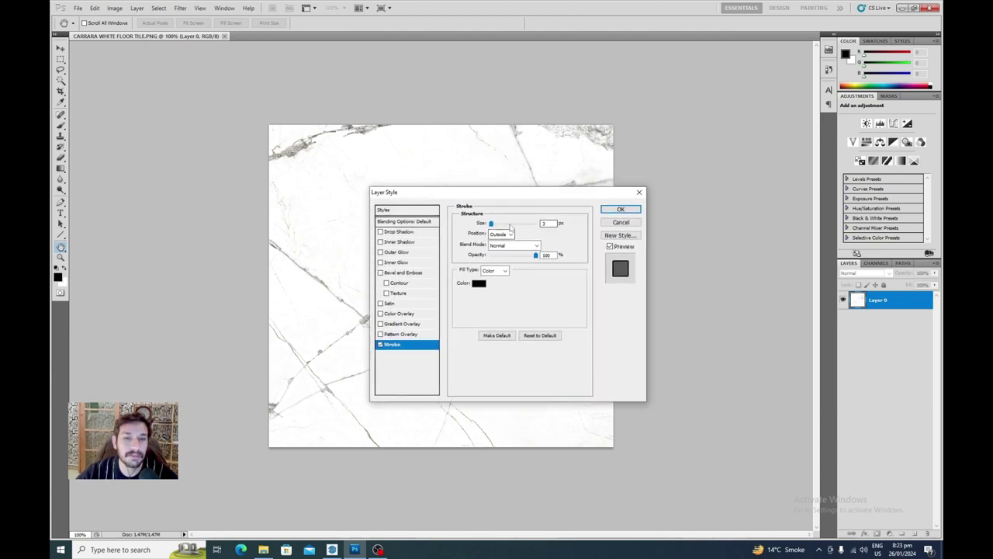
{"action": "left_click_drag", "start_coordinate": [491, 224], "coordinate": [498, 224]}
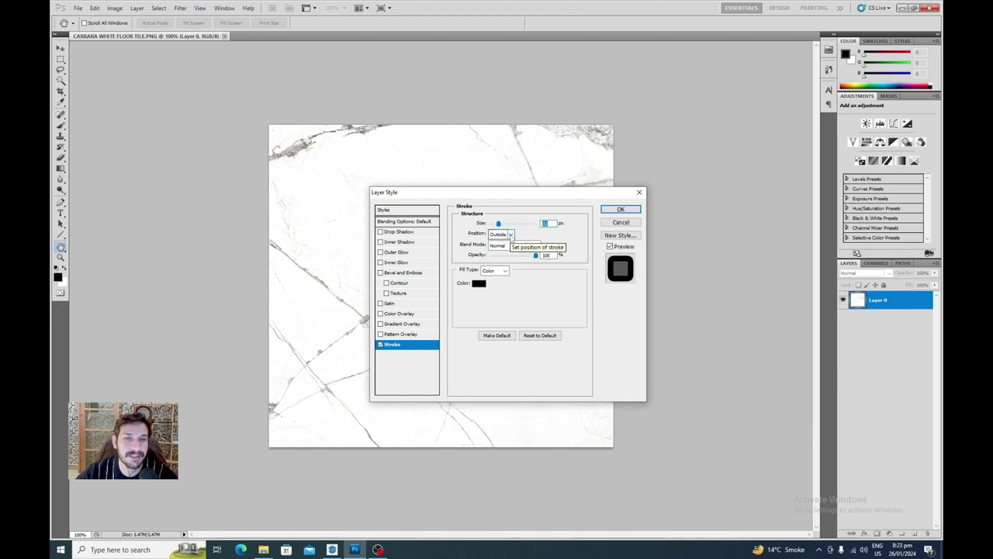
{"action": "left_click", "coordinate": [510, 234]}
{"action": "left_click", "coordinate": [500, 249]}
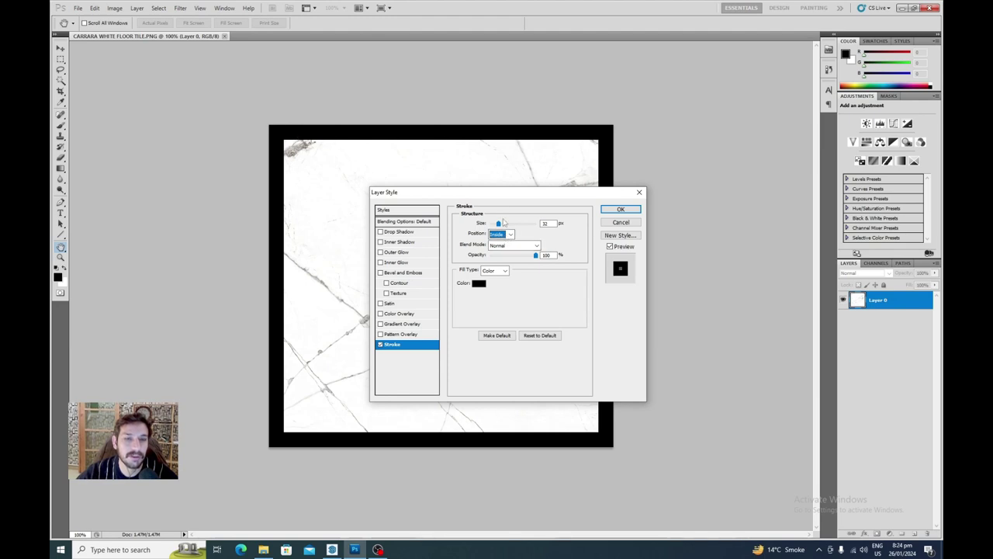
{"action": "left_click_drag", "start_coordinate": [499, 223], "coordinate": [491, 224]}
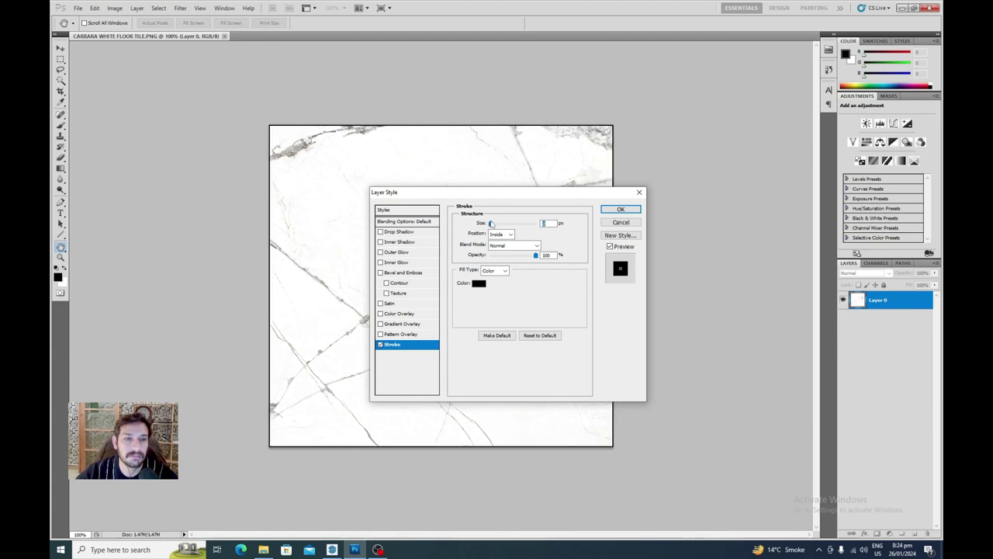
{"action": "left_click", "coordinate": [617, 212]}
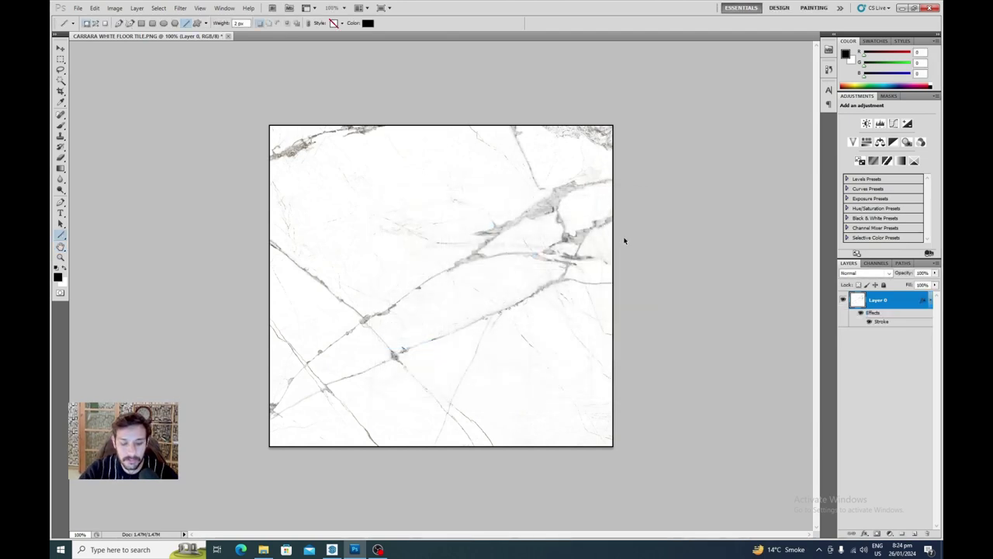
Save the outlined tile as a JPEG copy in TILES and return to SketchUp.
{"action": "key", "text": "ctrl+shift+s"}
{"action": "left_click", "coordinate": [567, 263]}
{"action": "left_click", "coordinate": [514, 325]}
{"action": "left_click", "coordinate": [604, 251]}
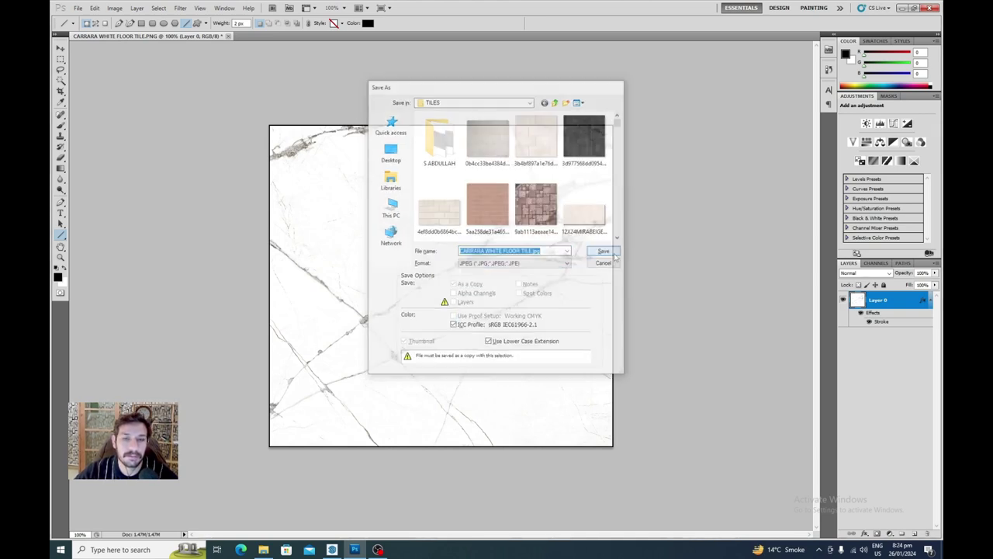
{"action": "left_click", "coordinate": [332, 549]}
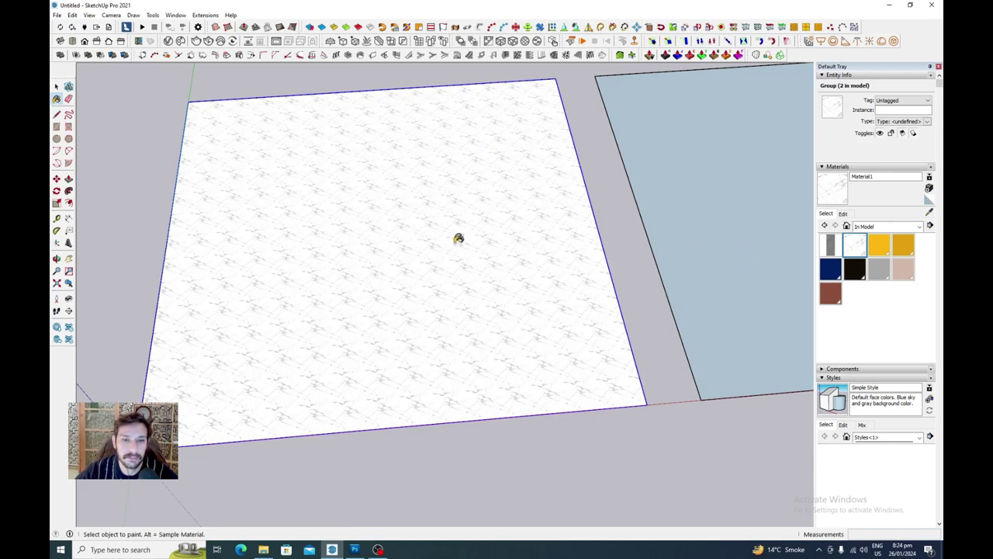
Sample Material1 from the floor and reload its texture from the outlined CARRARA WHITE FLOOR TILE image.
{"action": "key", "text": "alt"}
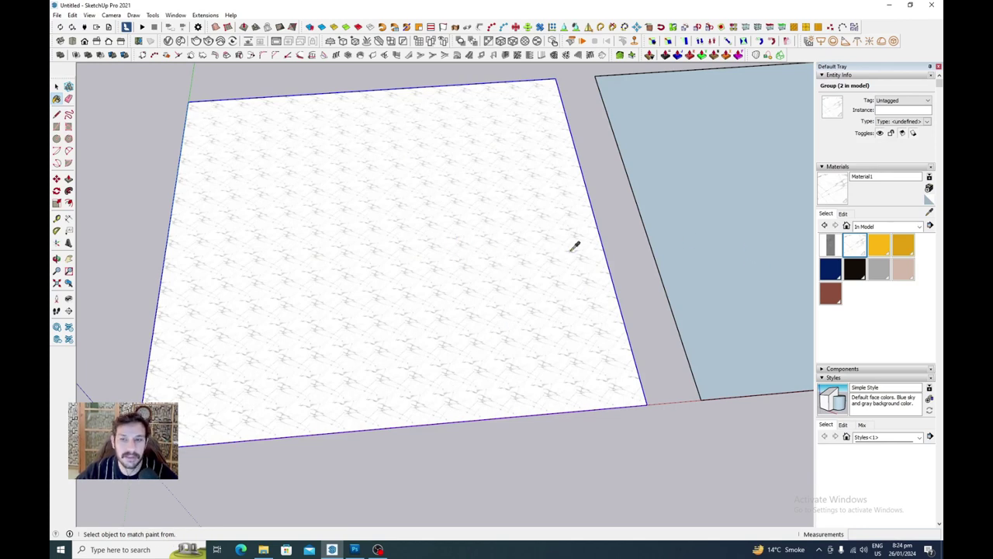
{"action": "left_click", "coordinate": [851, 218]}
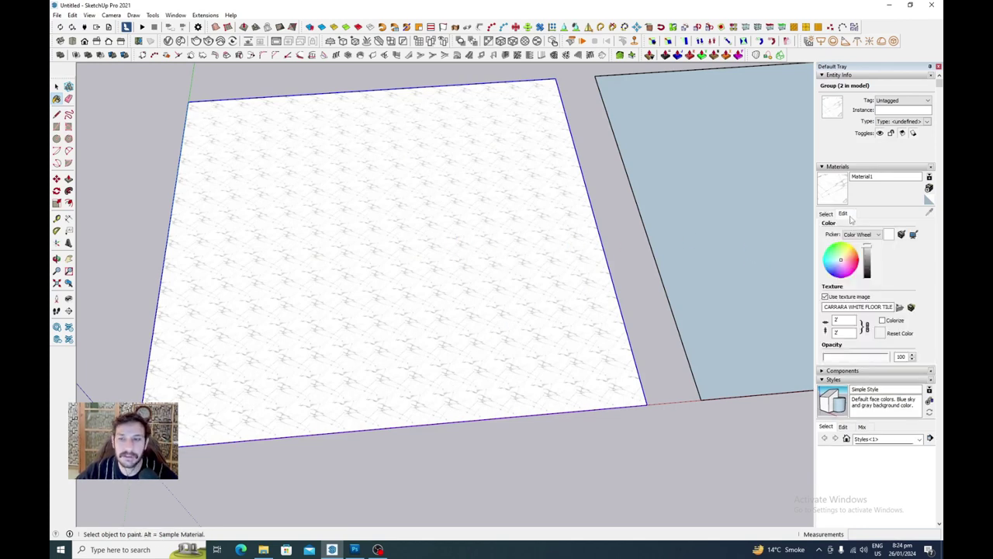
{"action": "left_click", "coordinate": [899, 308]}
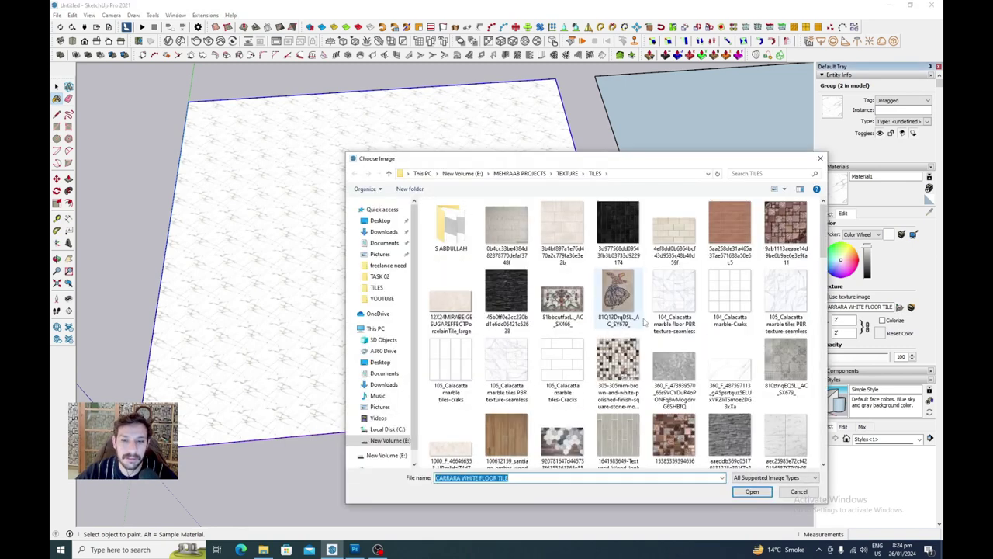
{"action": "scroll", "coordinate": [651, 338], "scroll_direction": "down", "scroll_amount": 1}
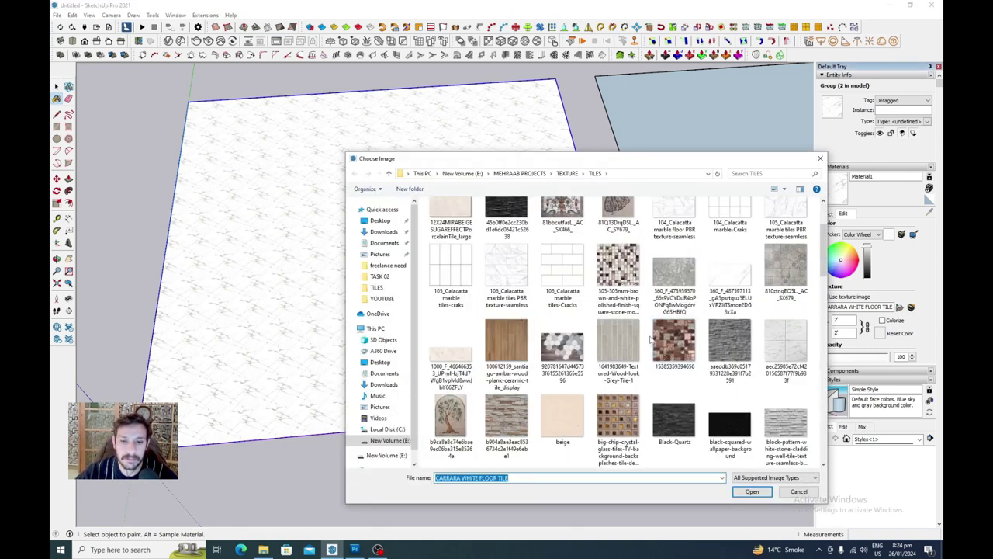
{"action": "scroll", "coordinate": [650, 339], "scroll_direction": "down", "scroll_amount": 2}
{"action": "left_click", "coordinate": [609, 342]}
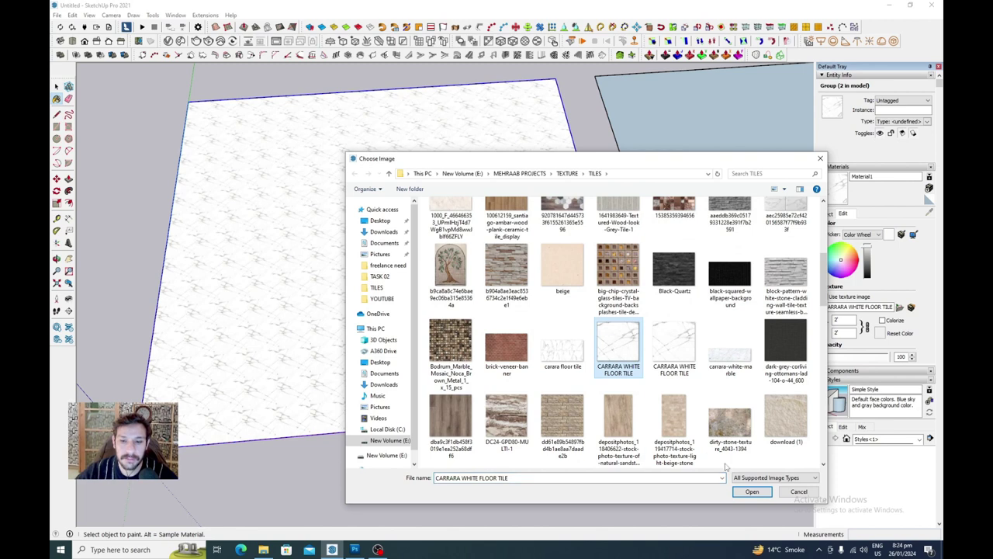
{"action": "left_click", "coordinate": [746, 491]}
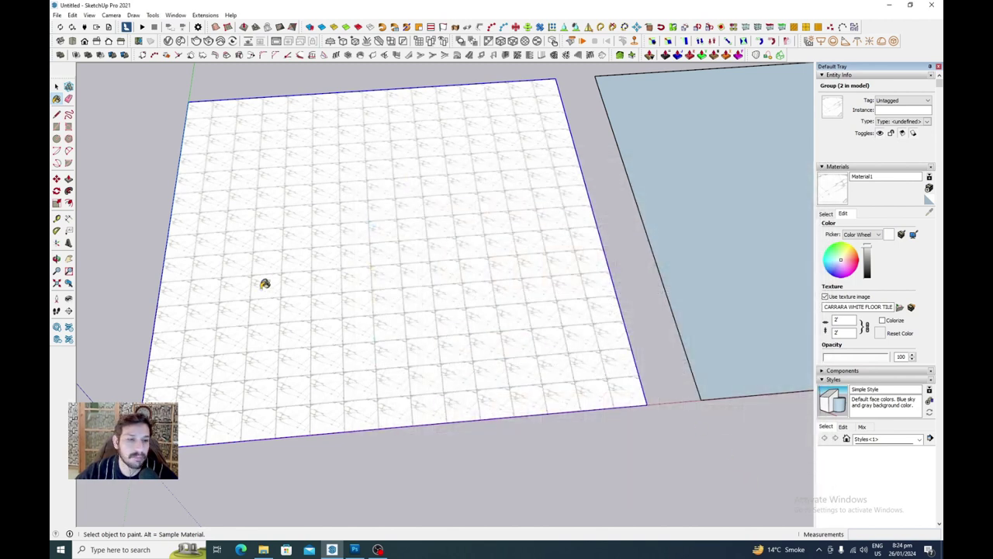
{"action": "scroll", "coordinate": [316, 381], "scroll_direction": "up", "scroll_amount": 1}
{"action": "scroll", "coordinate": [316, 380], "scroll_direction": "up", "scroll_amount": 2}
{"action": "scroll", "coordinate": [316, 377], "scroll_direction": "down", "scroll_amount": 3}
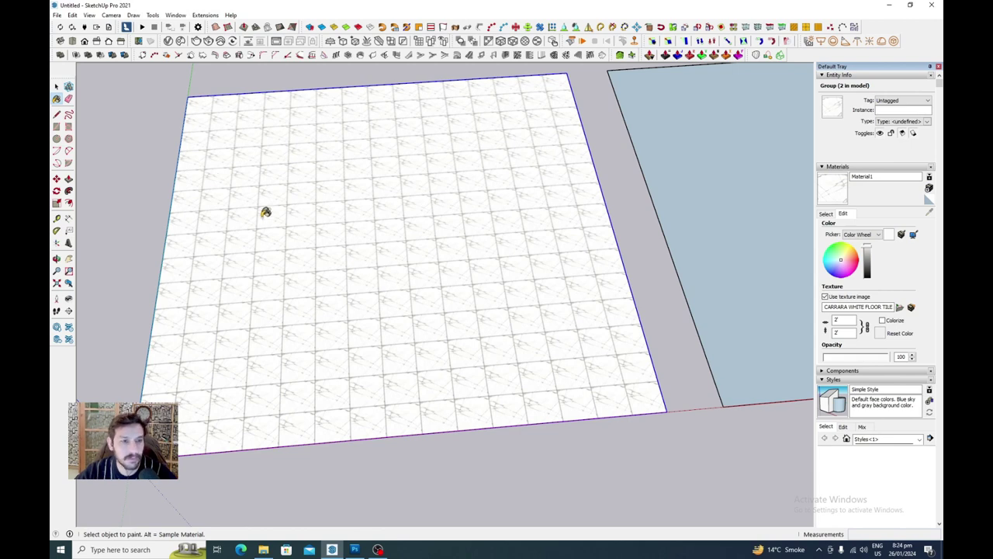
Open the V-Ray Asset Editor and convert Material1 into an editable VRay Mtl.
{"action": "left_click", "coordinate": [167, 41]}
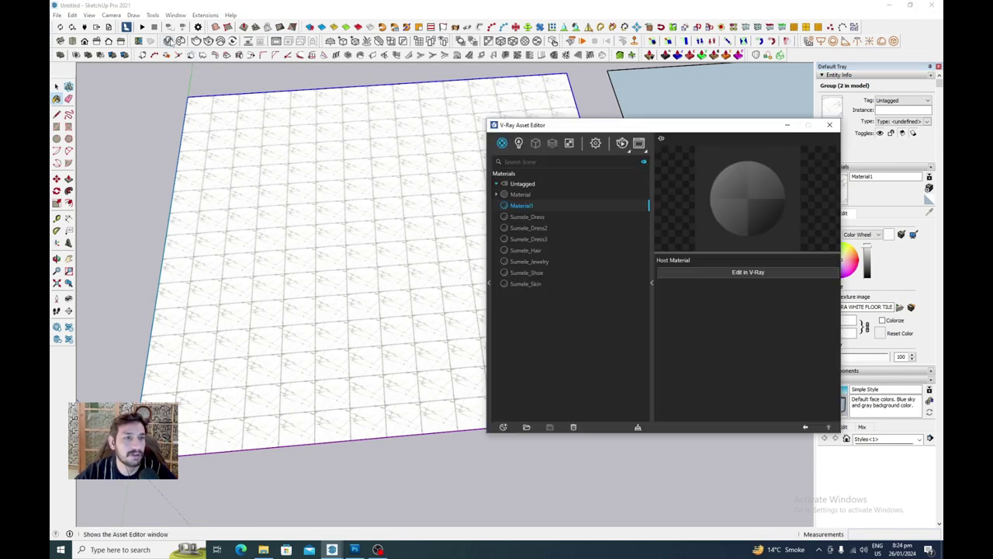
{"action": "left_click", "coordinate": [285, 250], "text": "alt"}
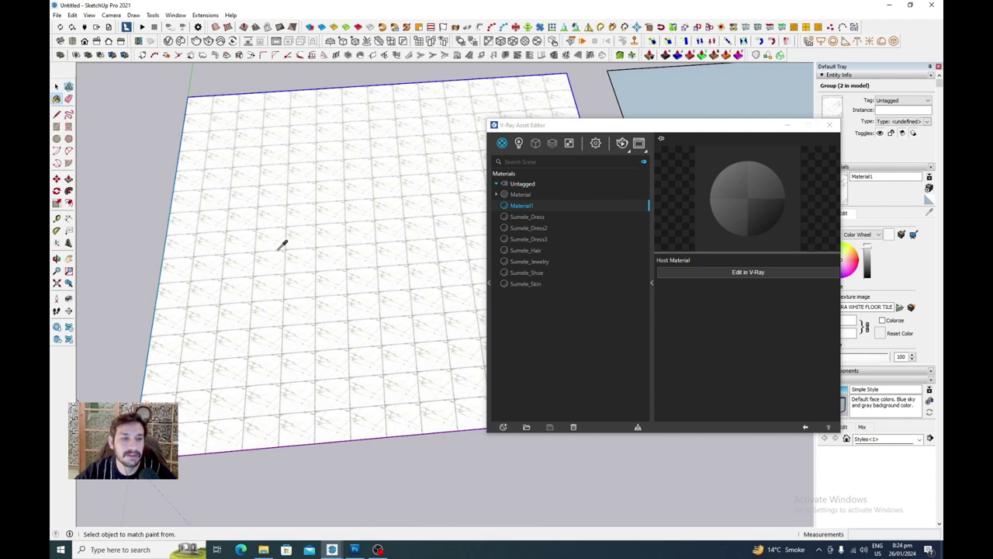
{"action": "left_click_drag", "start_coordinate": [590, 126], "coordinate": [431, 131]}
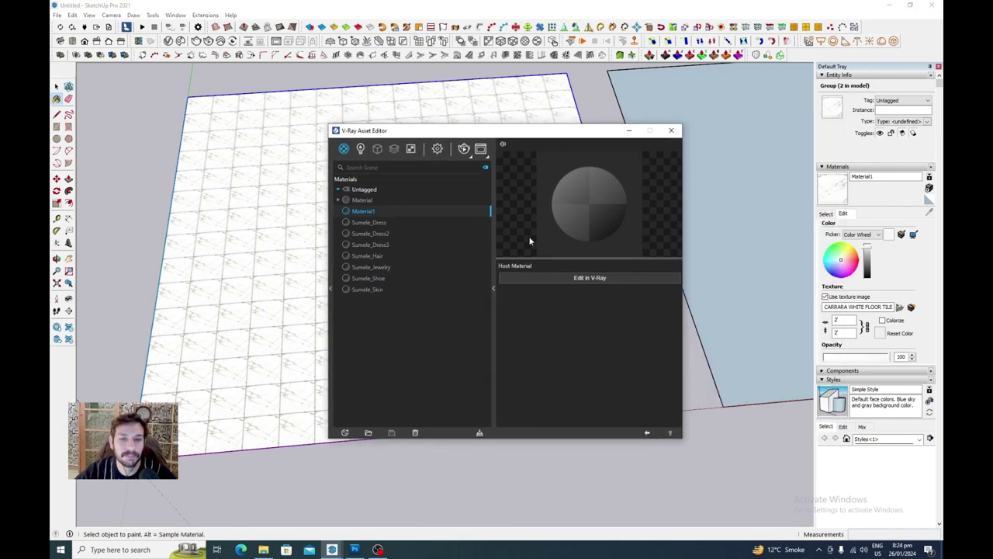
{"action": "left_click", "coordinate": [588, 279]}
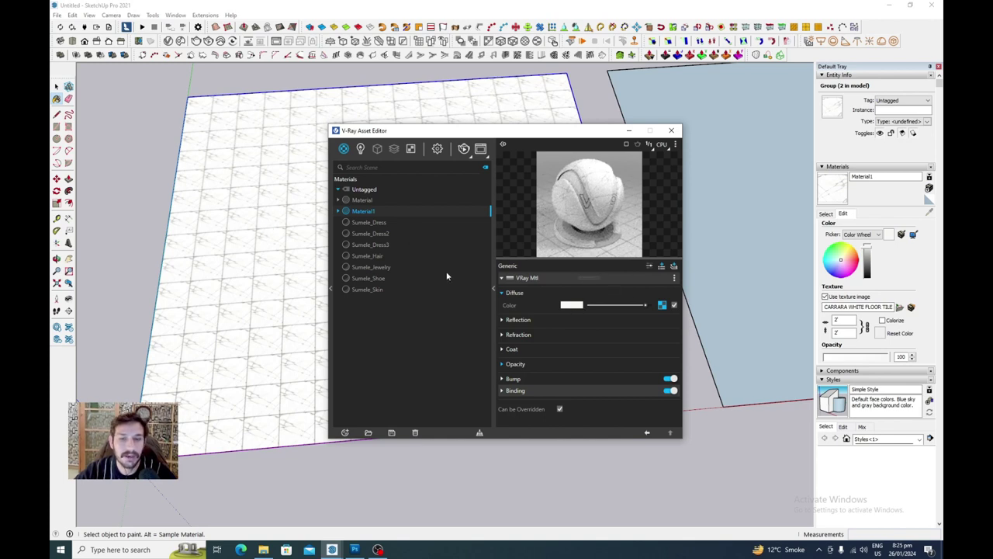
{"action": "mouse_move", "coordinate": [395, 135]}
{"action": "left_mouse_down"}
{"action": "mouse_move", "coordinate": [420, 159]}
{"action": "mouse_move", "coordinate": [379, 163]}
{"action": "left_mouse_up"}
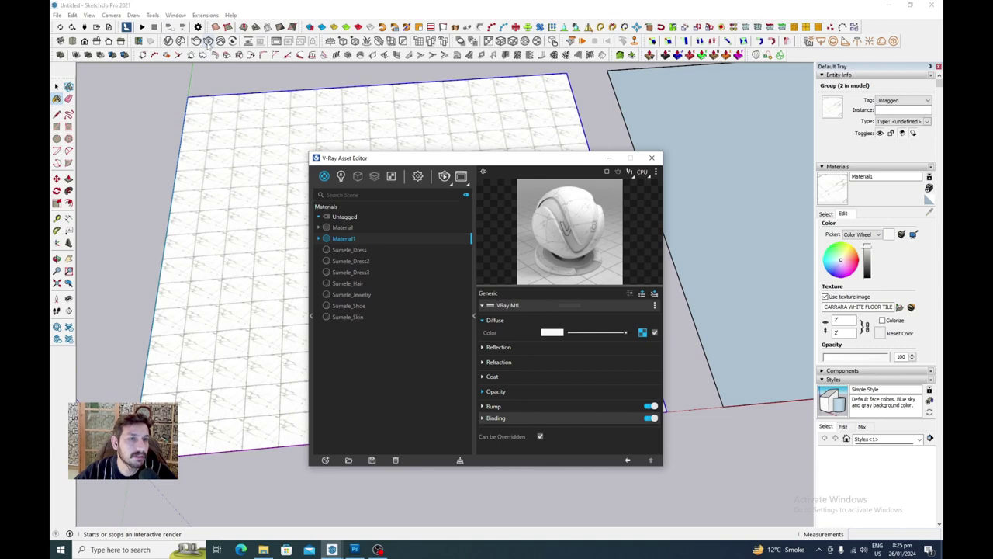
{"action": "left_click", "coordinate": [208, 42]}
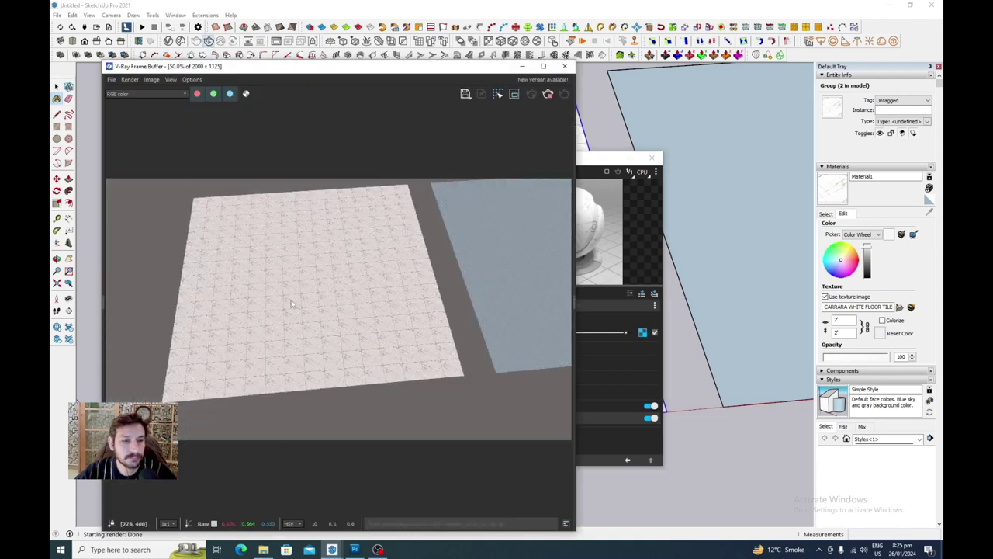
Tile the Frame Buffer left and SketchUp right, then open the Diffuse bitmap settings.
{"action": "left_click", "coordinate": [621, 160]}
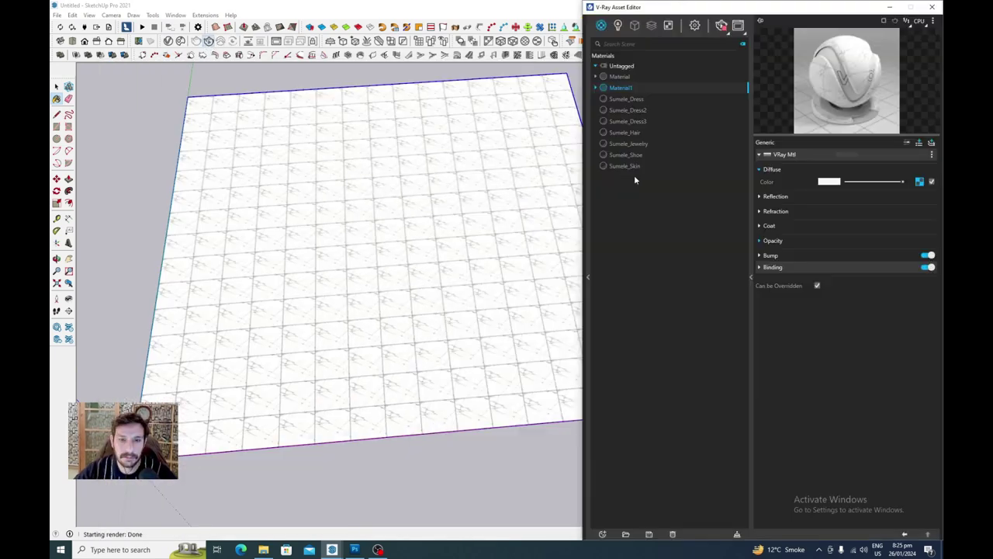
{"action": "left_click", "coordinate": [400, 510]}
{"action": "key", "text": "super+Left"}
{"action": "left_click", "coordinate": [621, 232]}
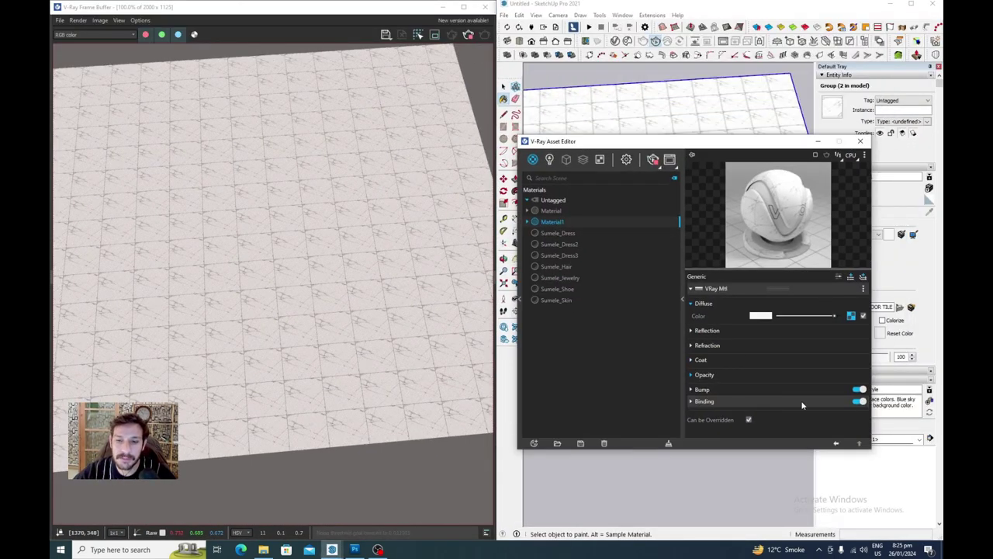
{"action": "left_click", "coordinate": [850, 316]}
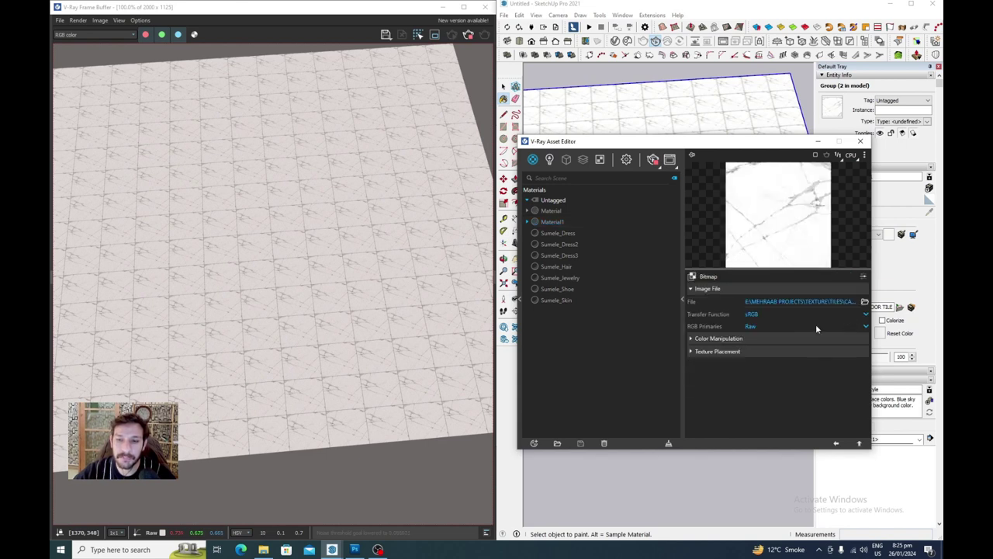
Set the bitmap's Texture Placement to Mapping Source and add a UVW Placement source.
{"action": "left_click", "coordinate": [747, 353]}
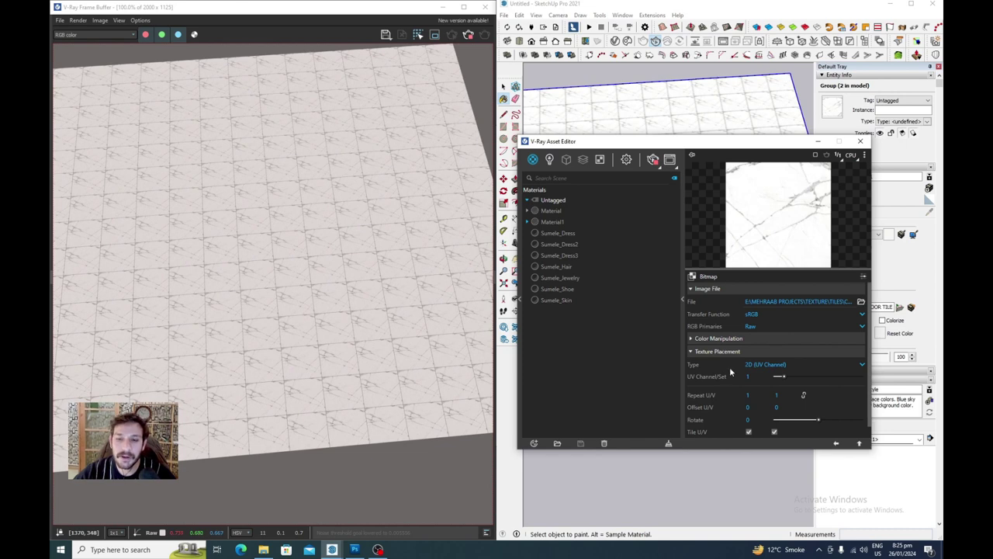
{"action": "left_click", "coordinate": [807, 364]}
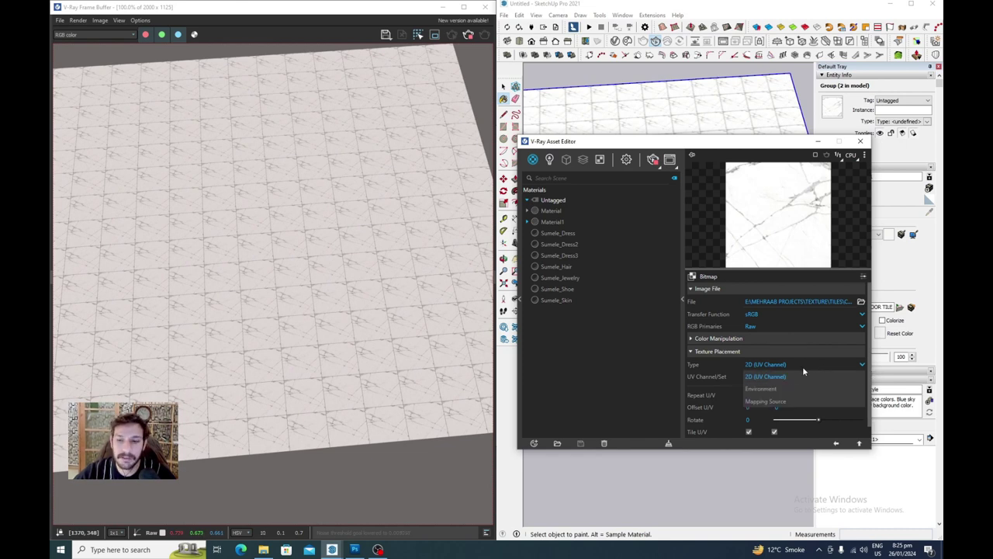
{"action": "left_click", "coordinate": [768, 402]}
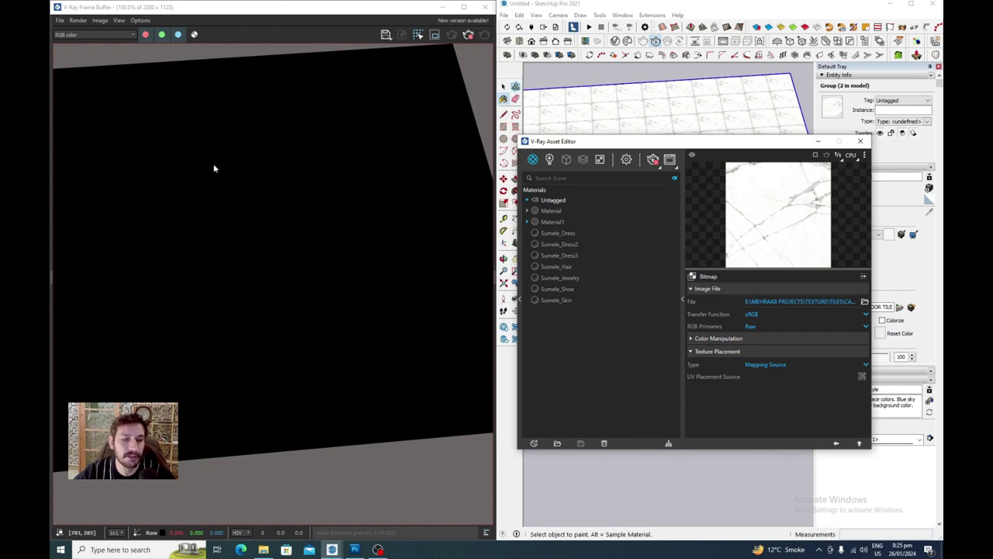
{"action": "left_click", "coordinate": [863, 378]}
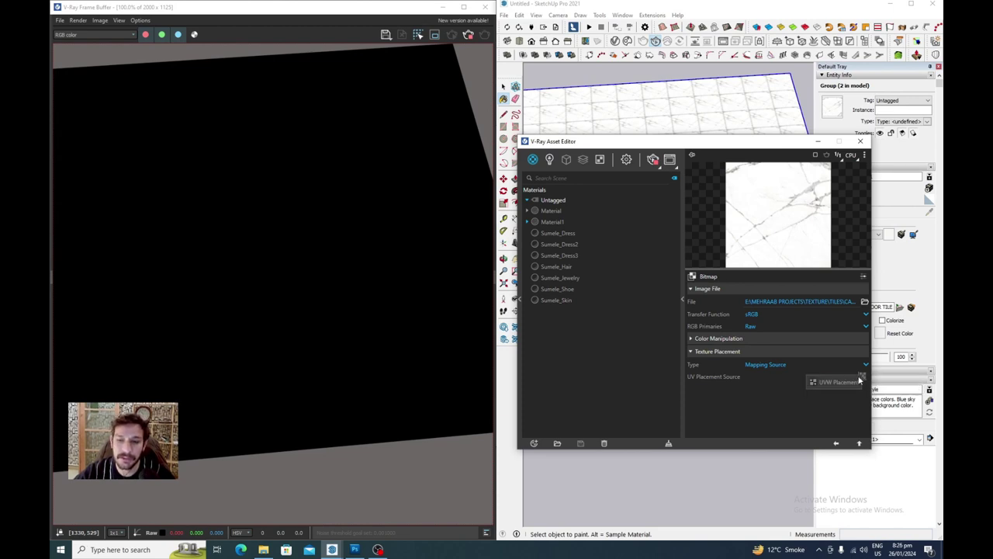
{"action": "left_click", "coordinate": [844, 383]}
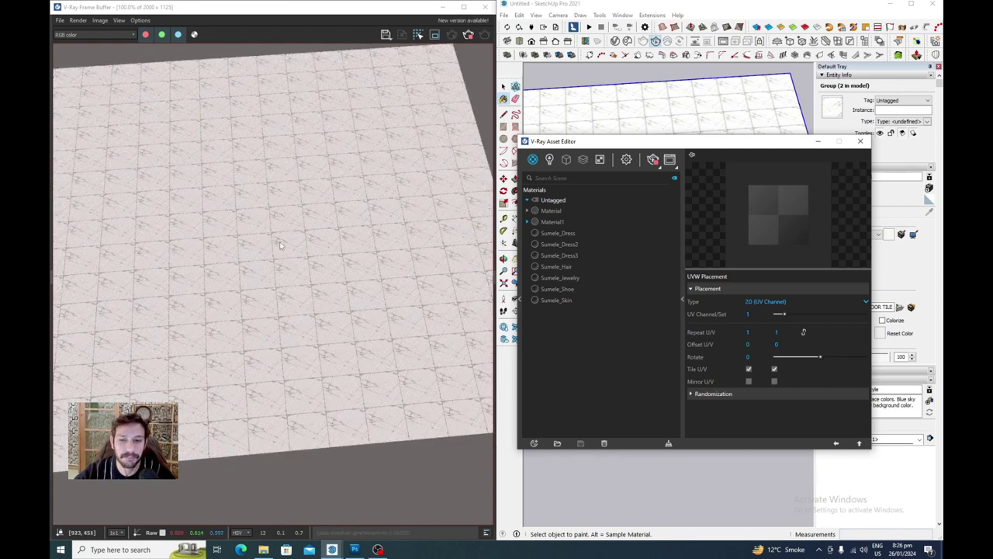
Enable stochastic tiling in Material1's UVW randomization, keeping tile blend at 0.05.
{"action": "left_click", "coordinate": [692, 395]}
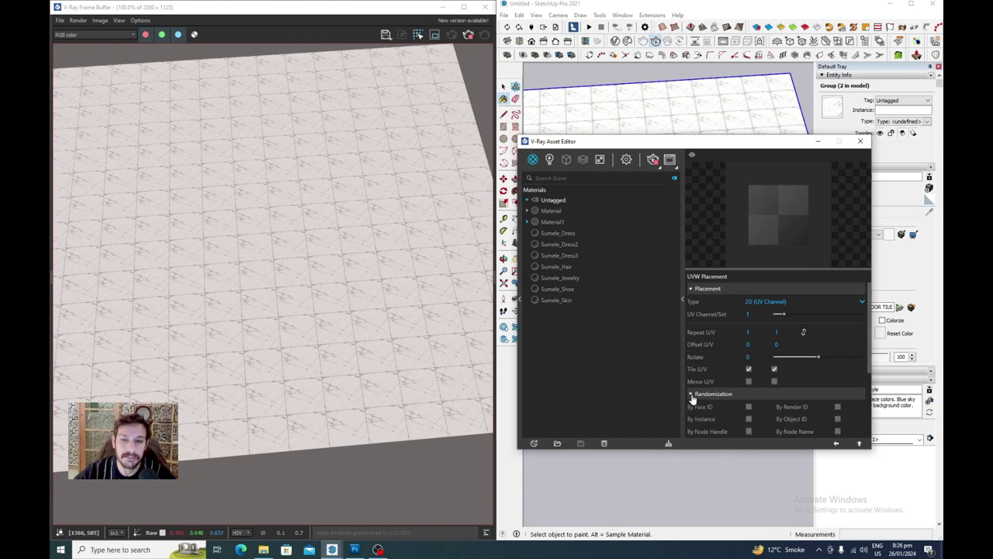
{"action": "scroll", "coordinate": [824, 348], "scroll_direction": "down", "scroll_amount": 2}
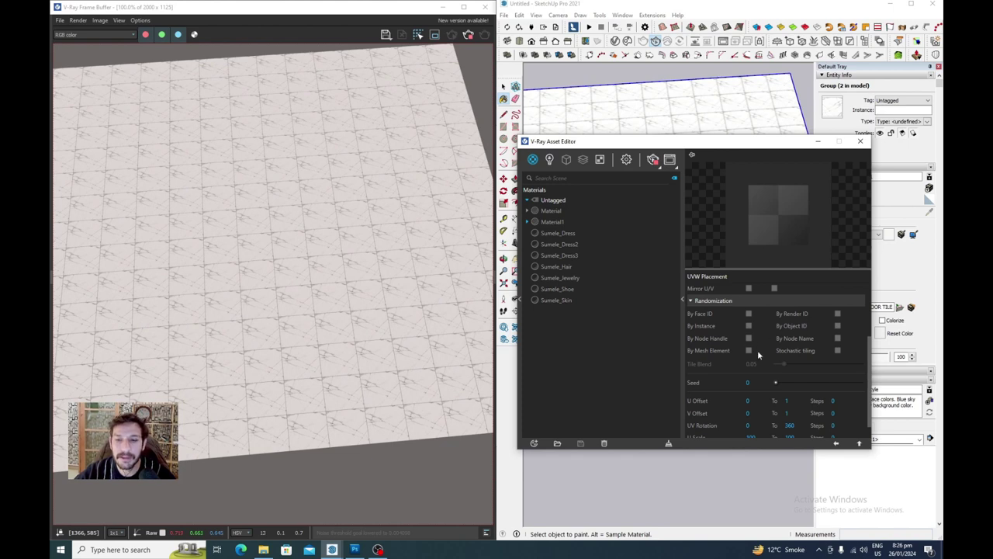
{"action": "left_click", "coordinate": [838, 350]}
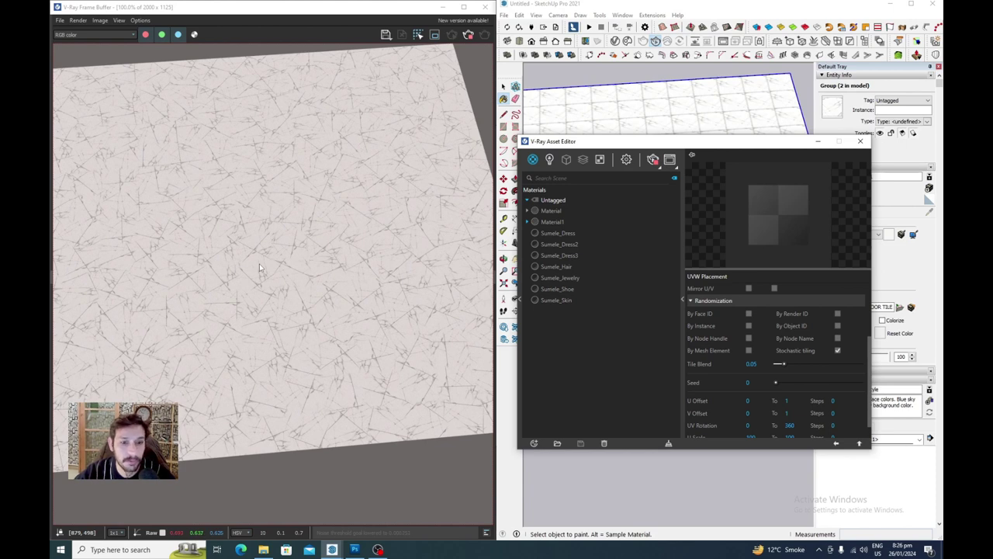
{"action": "scroll", "coordinate": [736, 370], "scroll_direction": "down", "scroll_amount": 1}
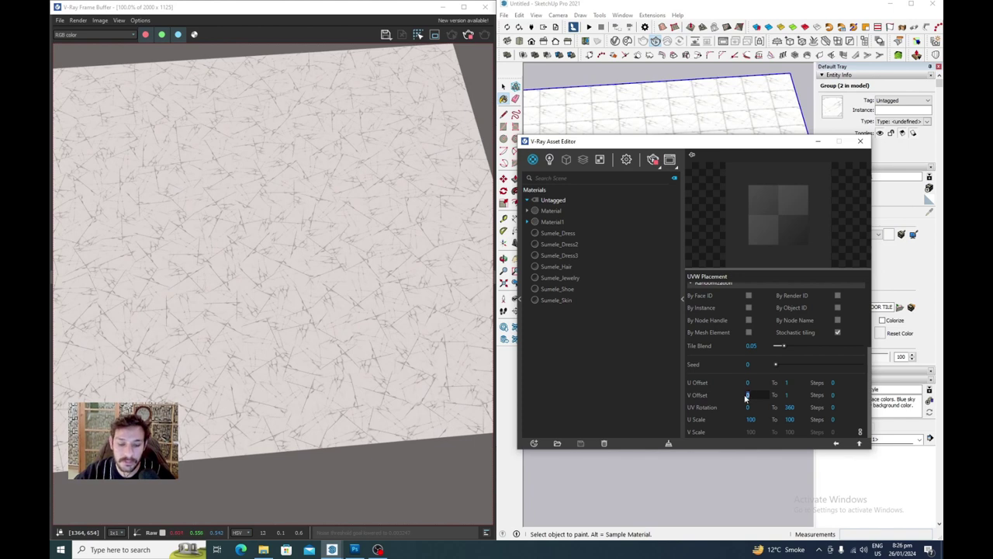
Set the U and V offset randomization of the marble texture to 1.
{"action": "left_click_drag", "start_coordinate": [746, 397], "coordinate": [753, 381]}
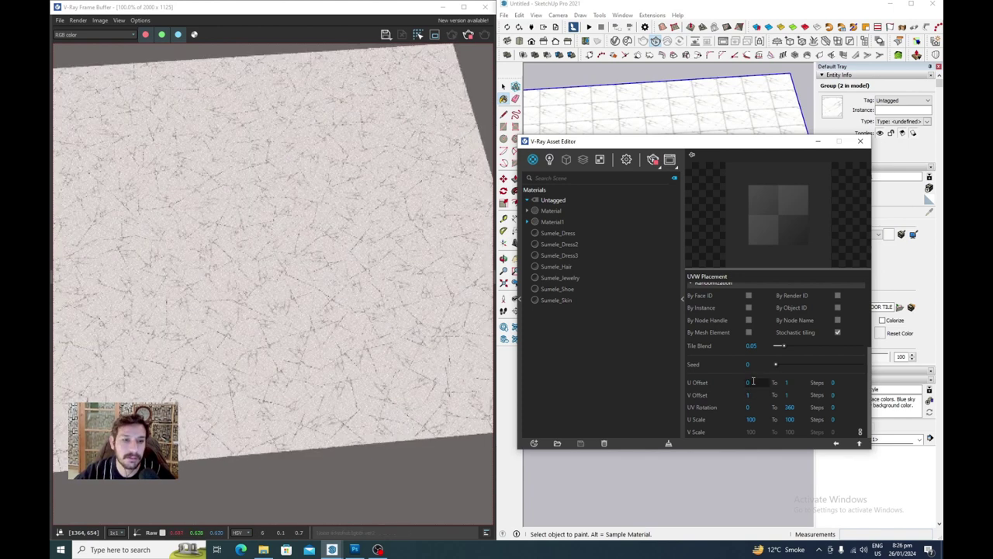
{"action": "left_click", "coordinate": [749, 381]}
{"action": "type", "text": "1"}
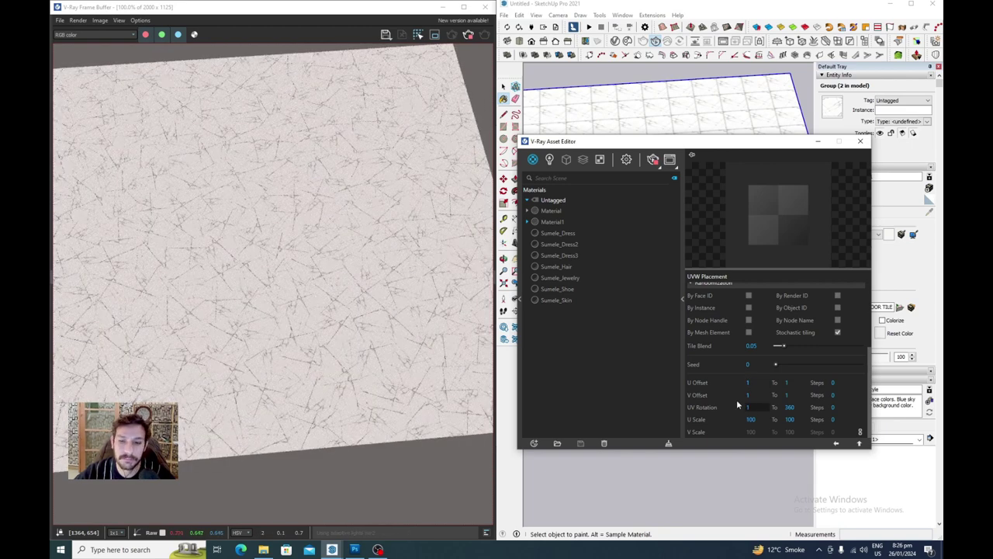
Try UV rotation step counts of 2, 4 and 6.
{"action": "left_click", "coordinate": [834, 407]}
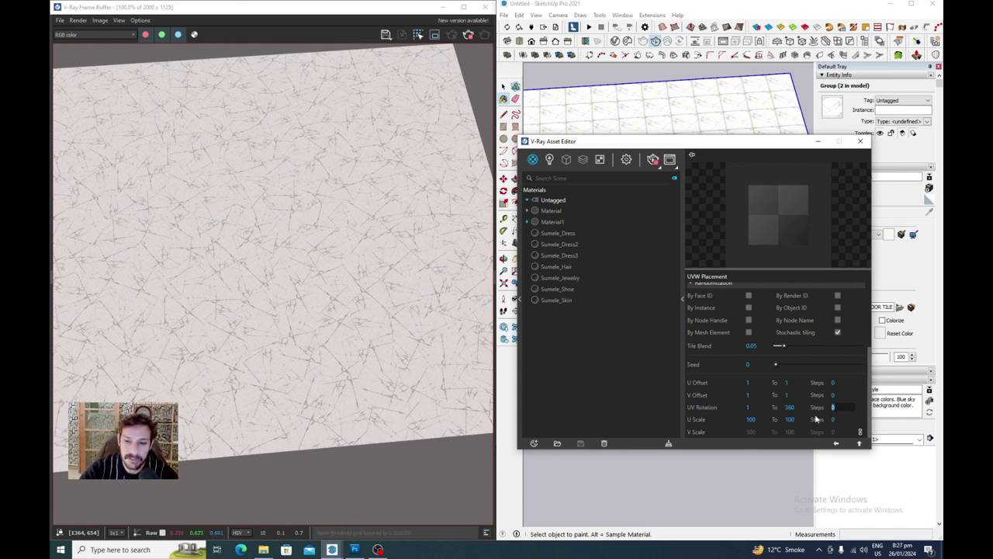
{"action": "type", "text": "2"}
{"action": "type", "text": "4"}
{"action": "key", "text": "Return"}
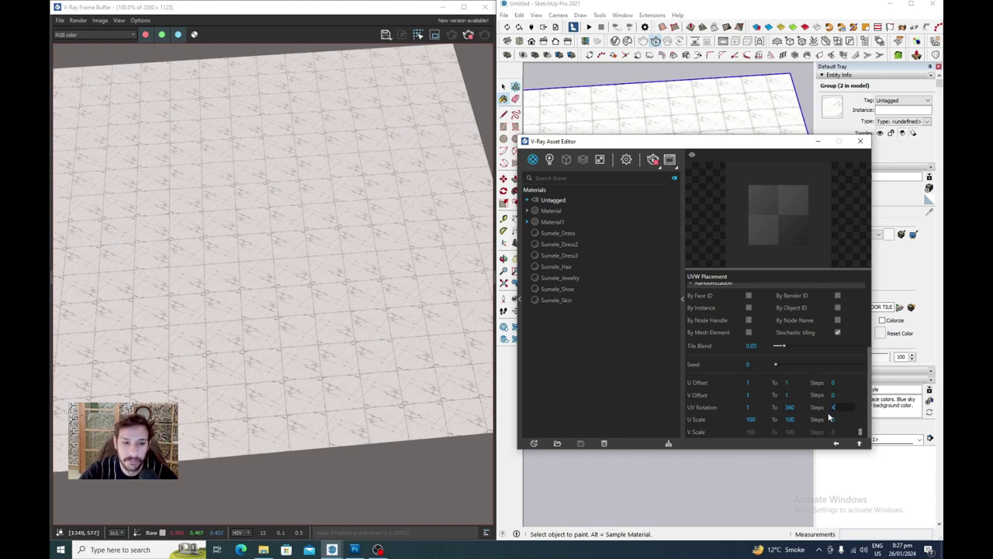
{"action": "key", "text": "Return"}
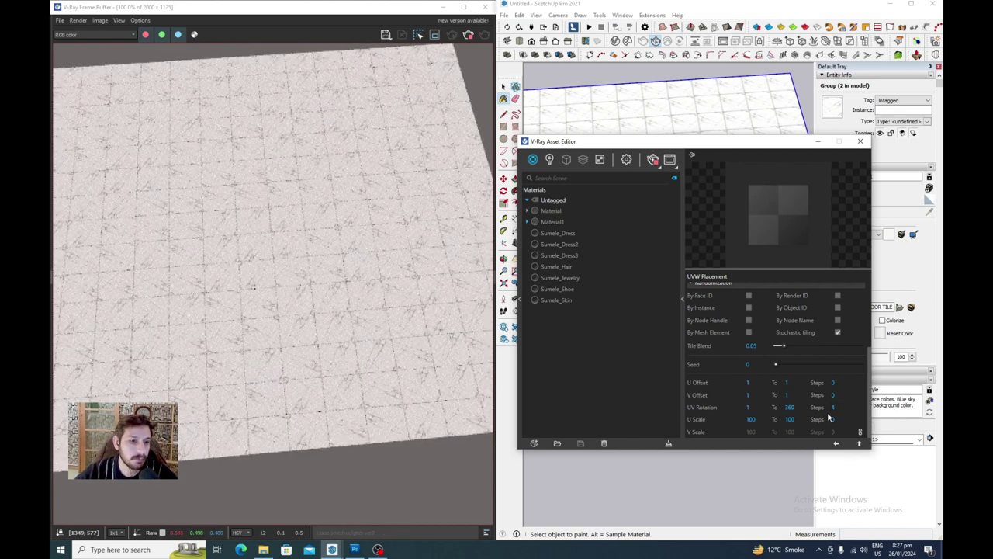
{"action": "scroll", "coordinate": [307, 372], "scroll_direction": "up", "scroll_amount": 3}
{"action": "scroll", "coordinate": [307, 372], "scroll_direction": "down", "scroll_amount": 1}
{"action": "scroll", "coordinate": [289, 360], "scroll_direction": "down", "scroll_amount": 2}
{"action": "scroll", "coordinate": [306, 347], "scroll_direction": "up", "scroll_amount": 2}
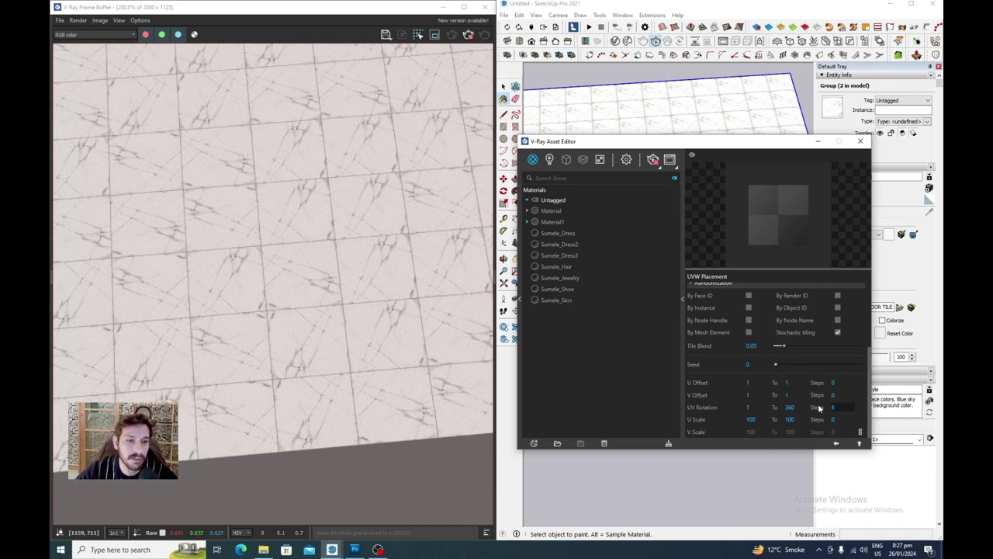
{"action": "key", "text": "Return"}
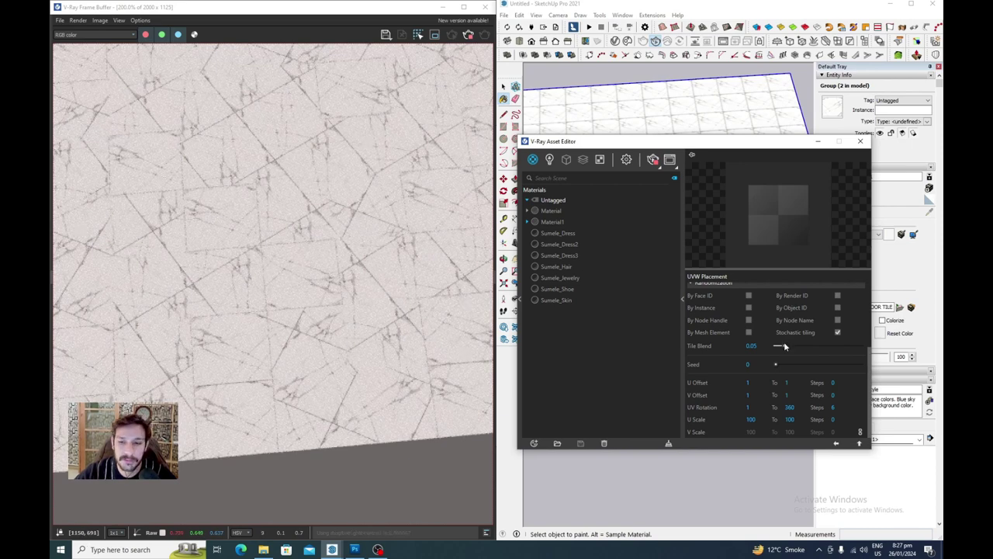
Reduce tile blend to 0 and set rotation steps back to 4.
{"action": "left_click_drag", "start_coordinate": [784, 348], "coordinate": [773, 346]}
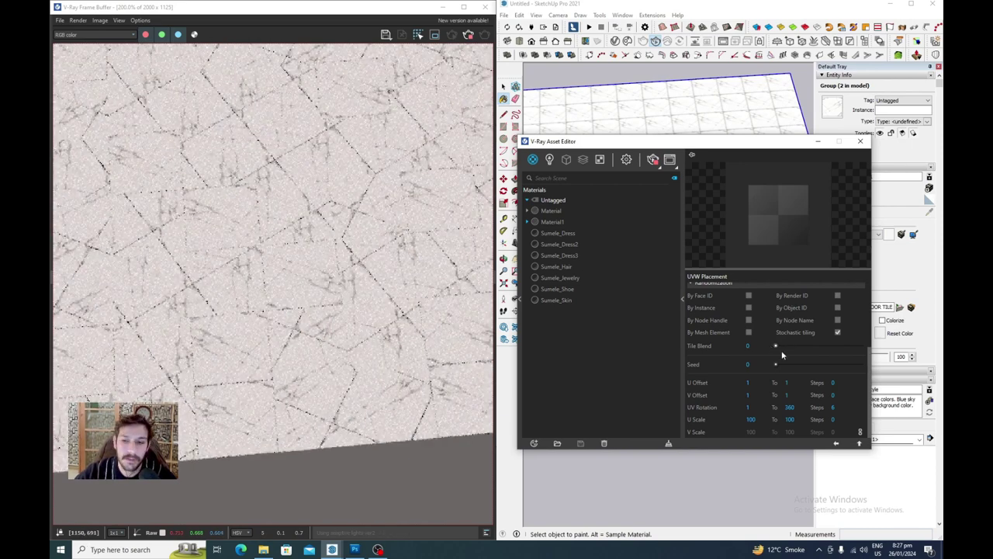
{"action": "left_click", "coordinate": [833, 408]}
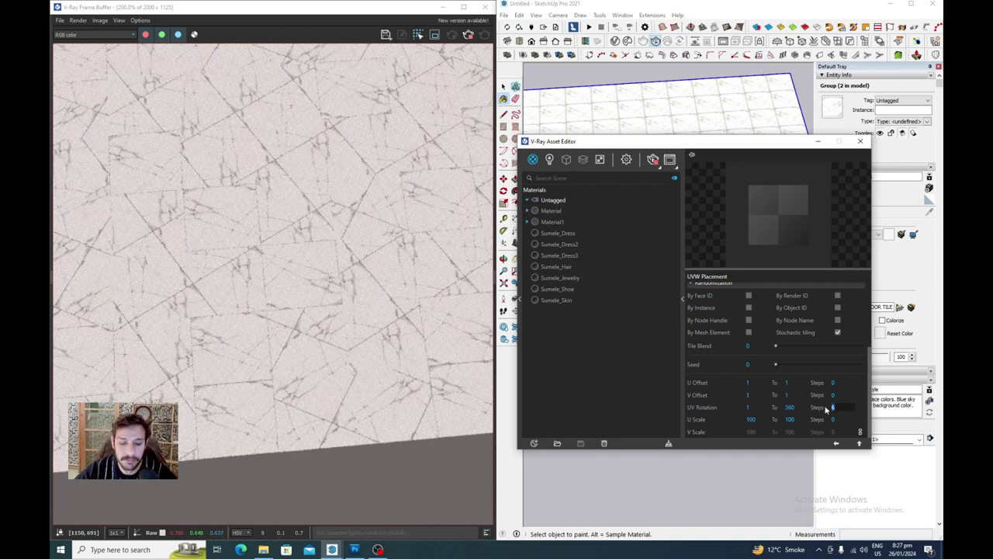
{"action": "type", "text": "4"}
{"action": "key", "text": "Return"}
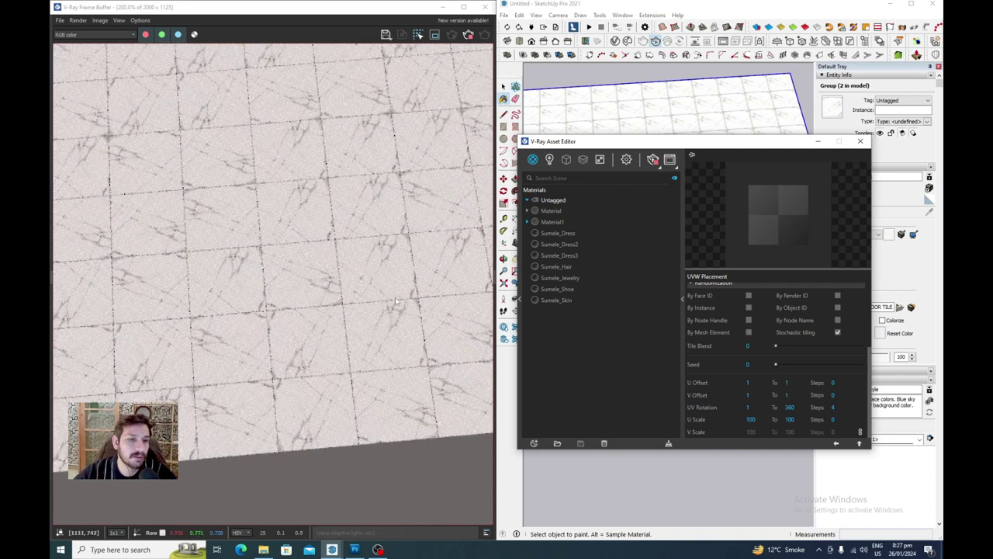
Hide the V-Ray editor and orbit the view to show the grey plane.
{"action": "left_click", "coordinate": [817, 142]}
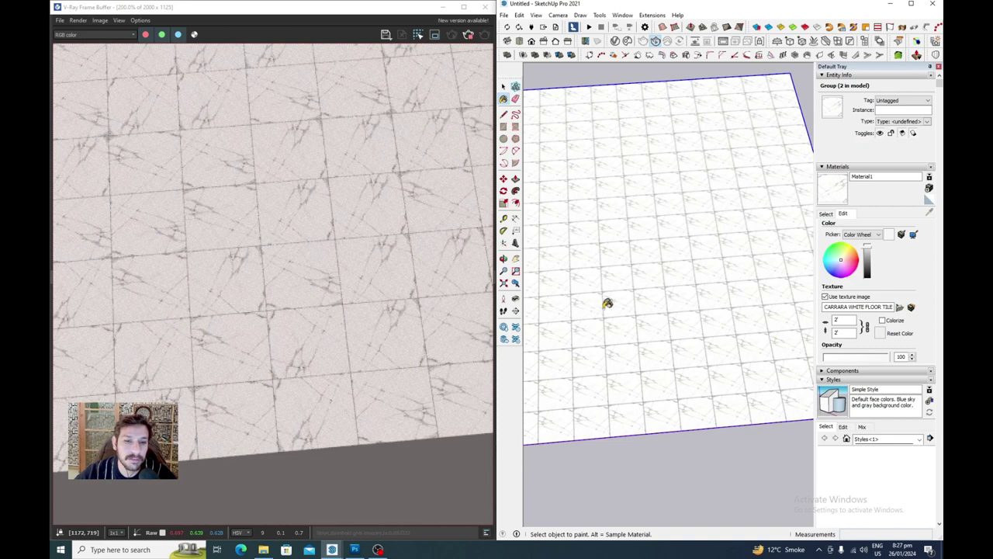
{"action": "scroll", "coordinate": [388, 314], "scroll_direction": "up", "scroll_amount": 2}
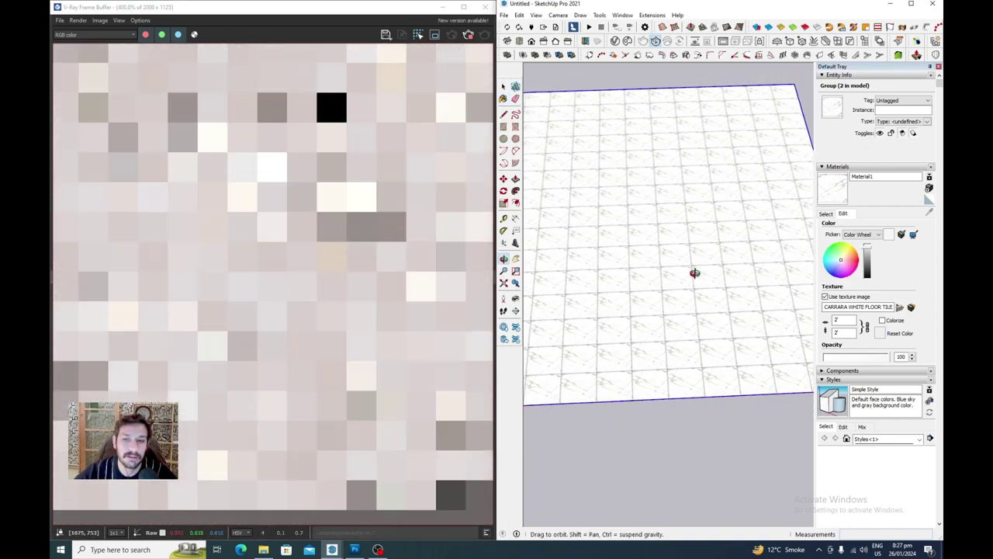
{"action": "scroll", "coordinate": [701, 204], "scroll_direction": "down", "scroll_amount": 3}
{"action": "mouse_move", "coordinate": [621, 145]}
{"action": "middle_mouse_down"}
{"action": "mouse_move", "coordinate": [717, 464]}
{"action": "mouse_move", "coordinate": [683, 411]}
{"action": "middle_mouse_up"}
{"action": "scroll", "coordinate": [379, 222], "scroll_direction": "up", "scroll_amount": 1}
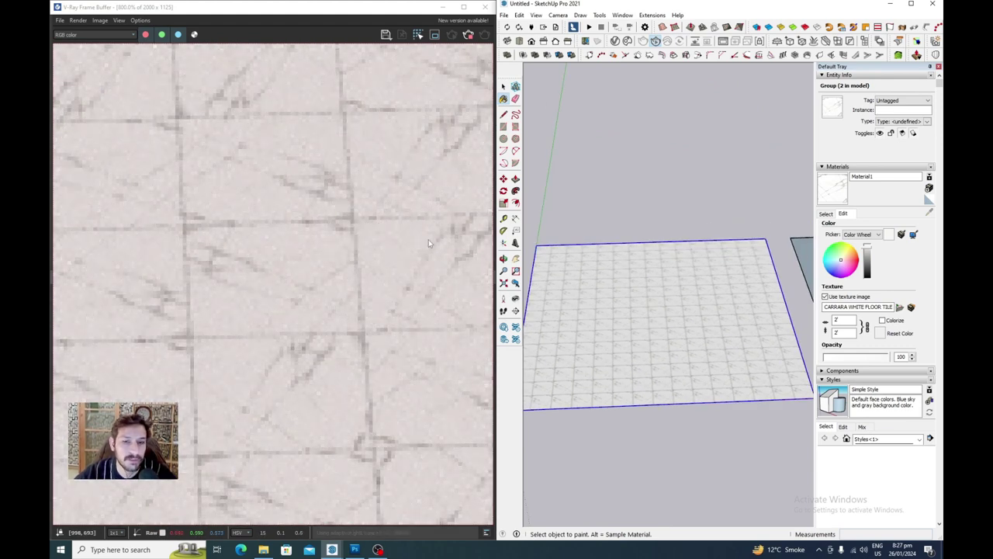
{"action": "scroll", "coordinate": [657, 291], "scroll_direction": "down", "scroll_amount": 2}
Sample the grey plane's Default material and start creating a new material.
{"action": "left_click", "coordinate": [770, 303], "text": "alt"}
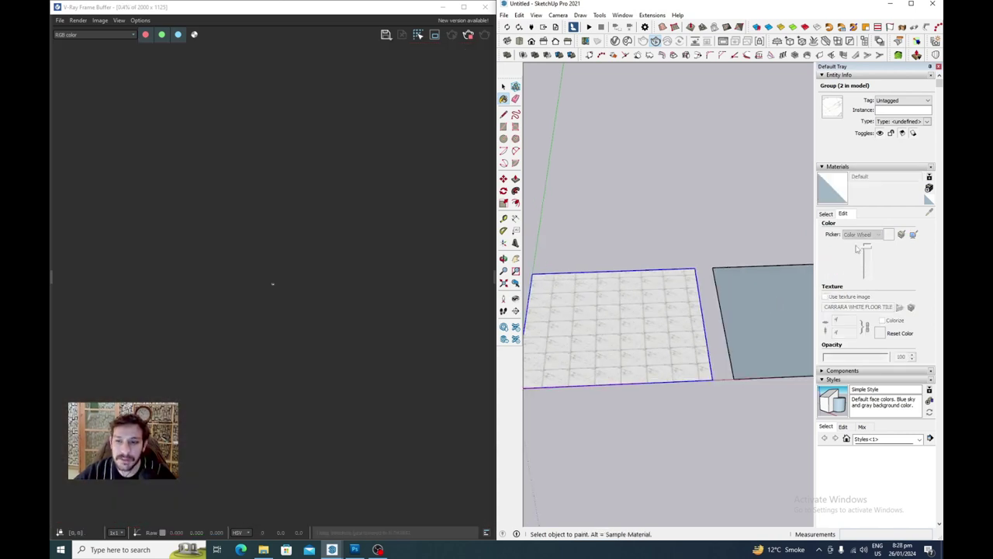
{"action": "left_click", "coordinate": [830, 214]}
{"action": "left_click", "coordinate": [930, 188]}
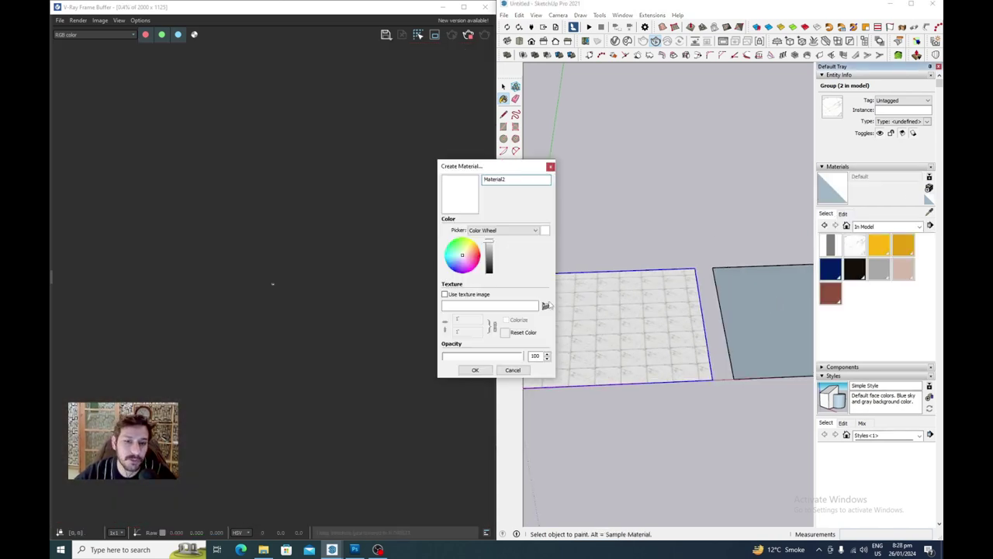
Create Material2 from the grass image in TEXTURE > GROUND at 12' texture size.
{"action": "left_click", "coordinate": [546, 306]}
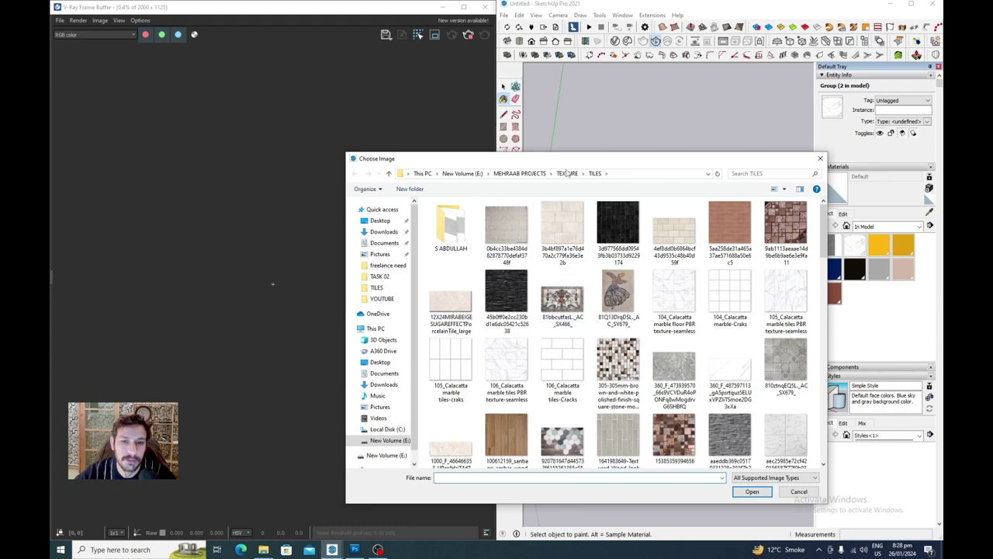
{"action": "left_click", "coordinate": [567, 173]}
{"action": "double_click", "coordinate": [449, 235]}
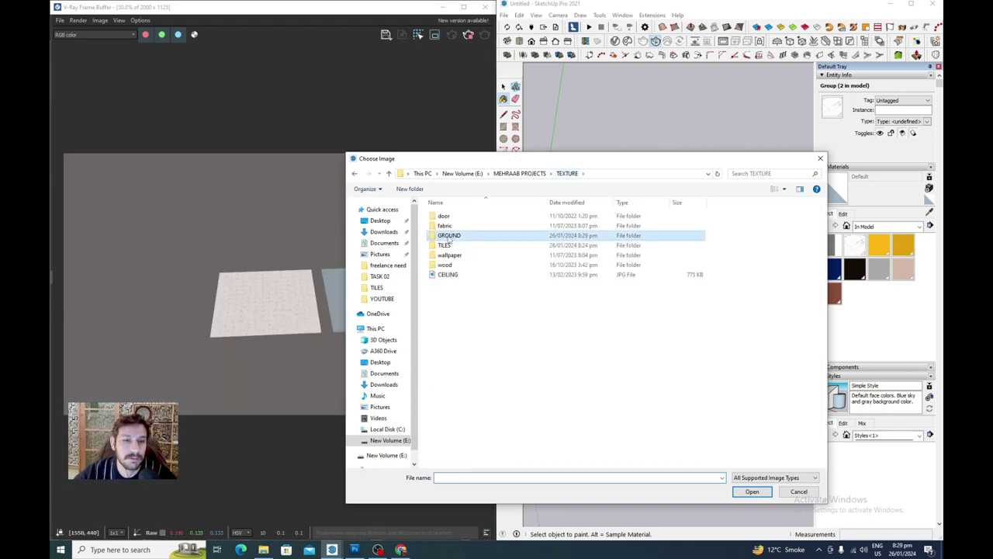
{"action": "double_click", "coordinate": [458, 225]}
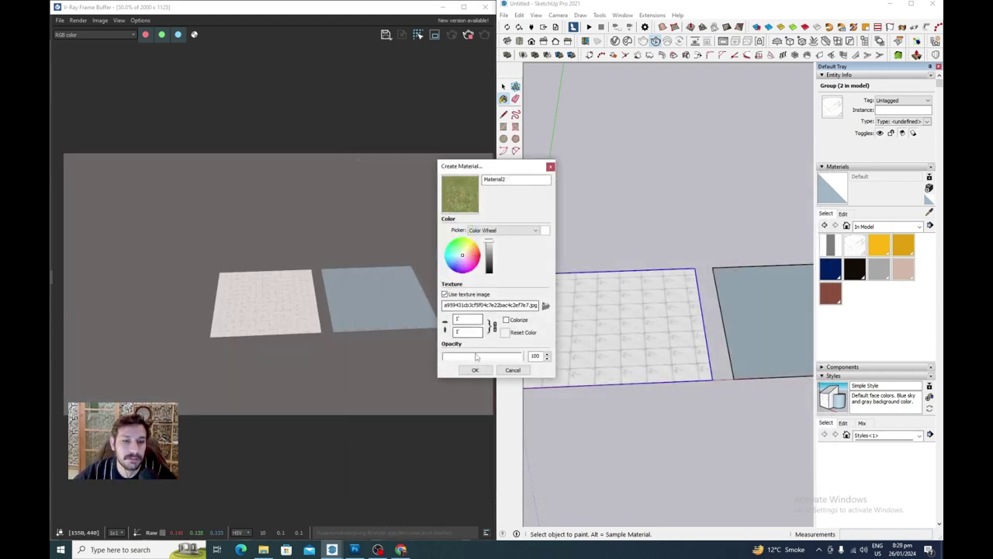
{"action": "left_click", "coordinate": [475, 369]}
{"action": "scroll", "coordinate": [329, 299], "scroll_direction": "up", "scroll_amount": 2}
{"action": "scroll", "coordinate": [329, 302], "scroll_direction": "up", "scroll_amount": 2}
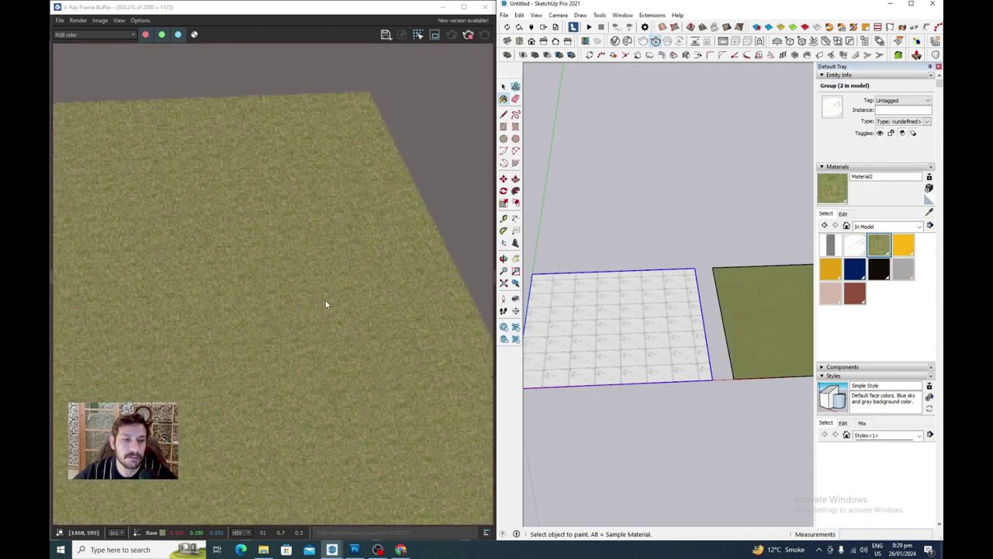
{"action": "scroll", "coordinate": [284, 302], "scroll_direction": "down", "scroll_amount": 2}
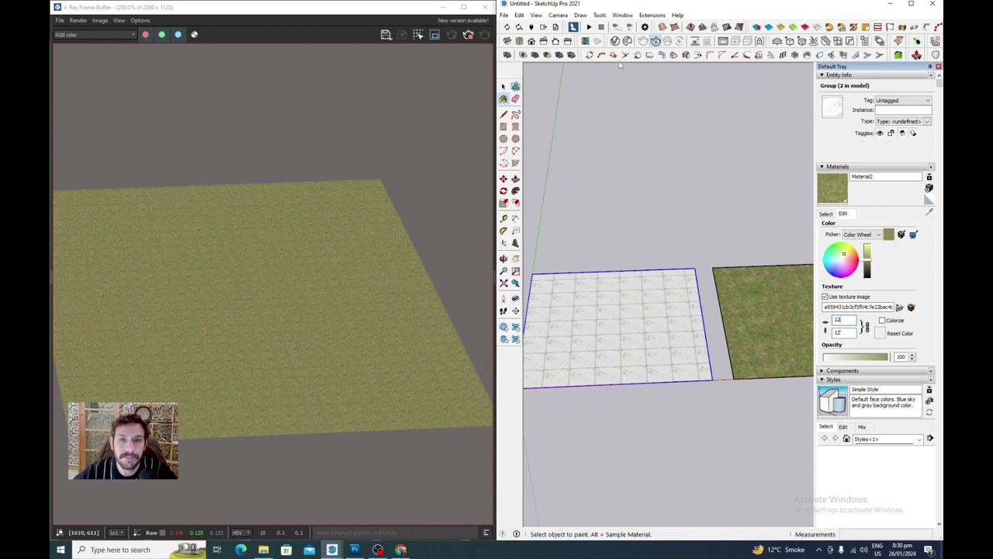
{"action": "left_click", "coordinate": [616, 42]}
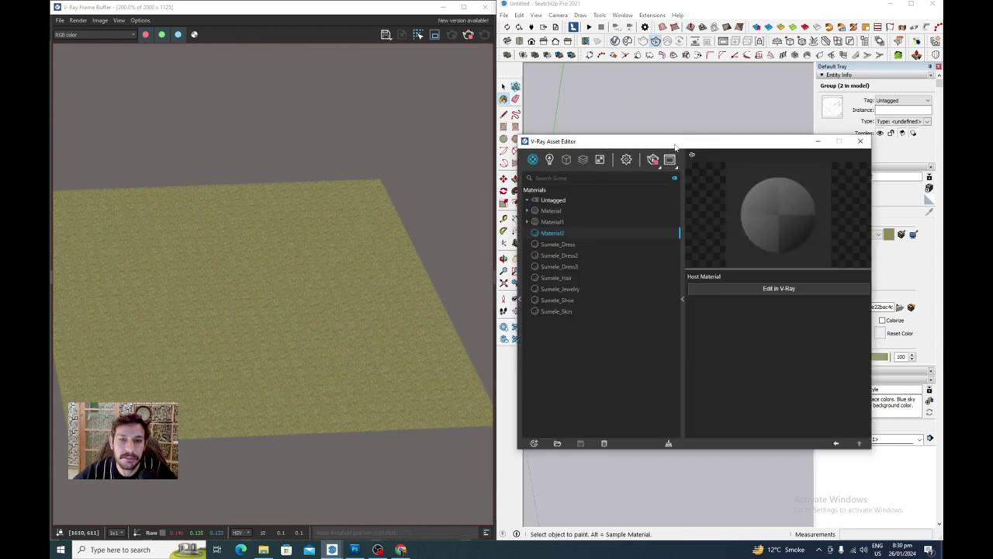
Move the V-Ray editor aside and make the grass material editable in V-Ray.
{"action": "left_click_drag", "start_coordinate": [673, 146], "coordinate": [633, 149]}
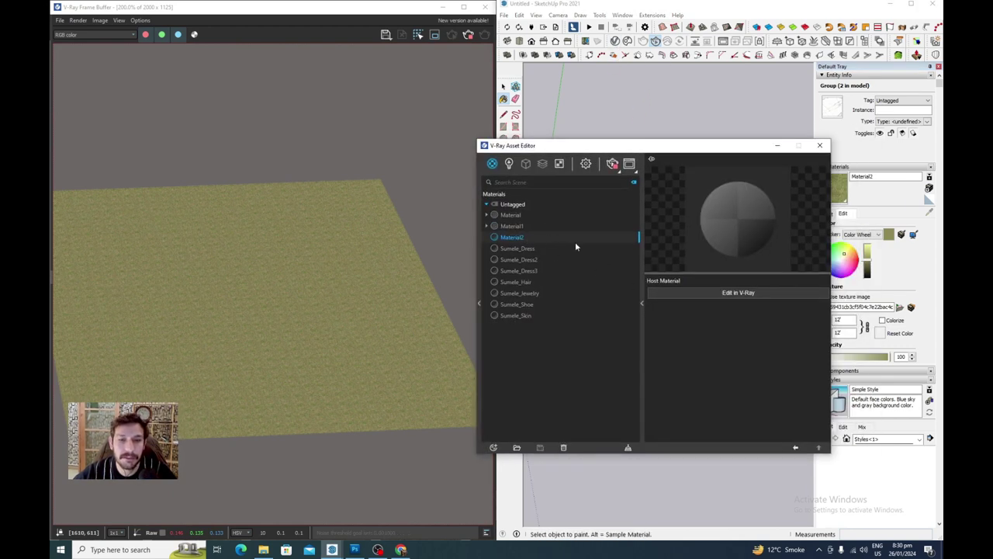
{"action": "left_click_drag", "start_coordinate": [611, 145], "coordinate": [348, 157]}
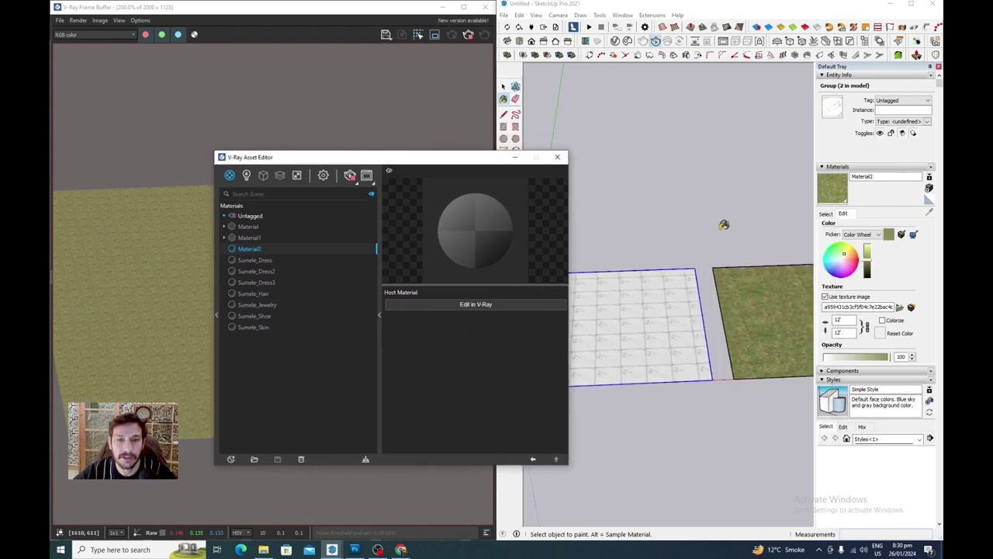
{"action": "key", "text": "alt"}
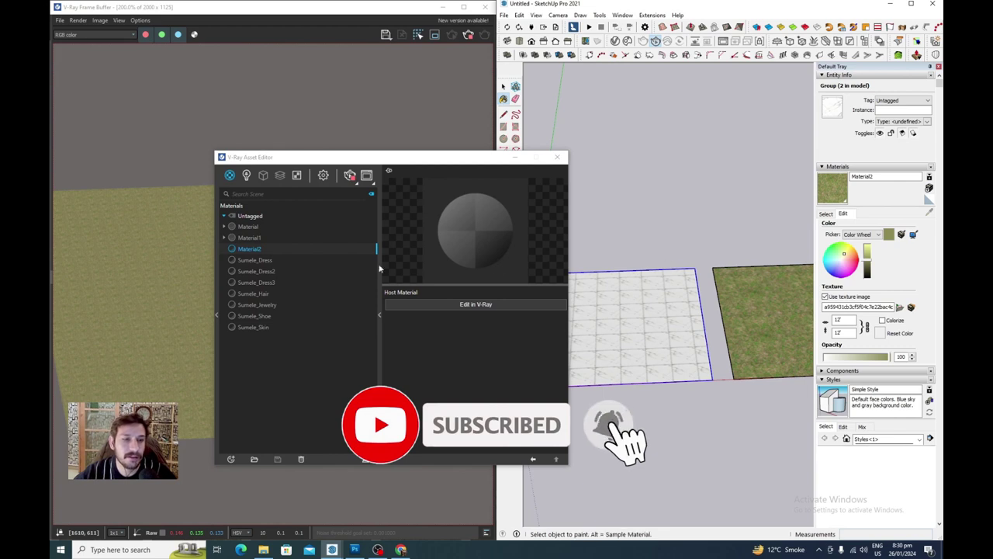
{"action": "left_click", "coordinate": [480, 305]}
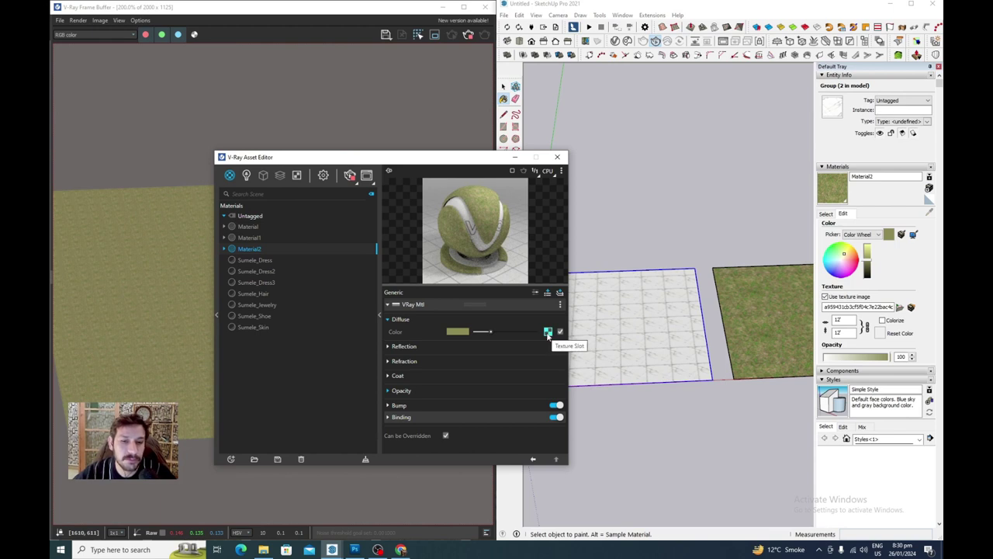
Set the diffuse bitmap's placement type to Mapping Source with a new UVW Placement.
{"action": "left_click", "coordinate": [547, 333]}
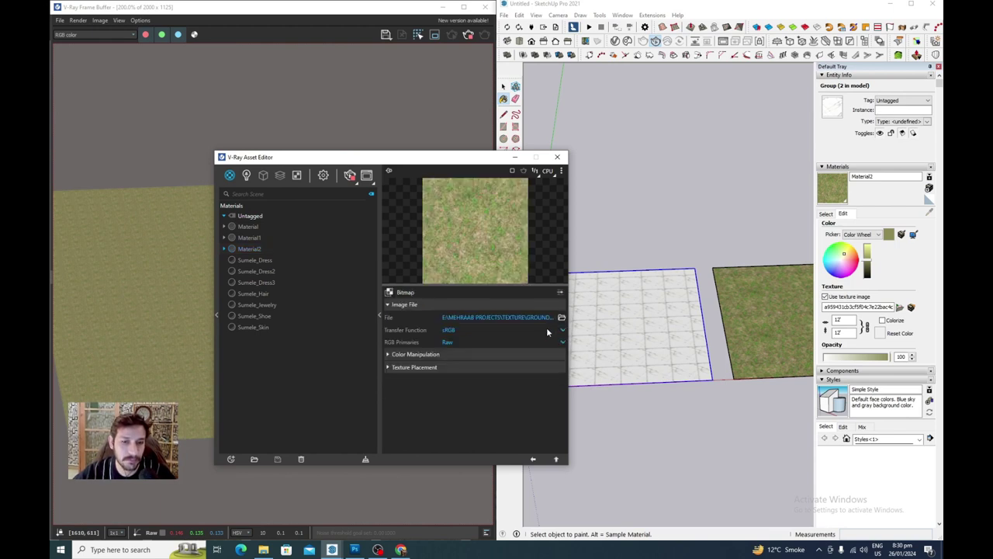
{"action": "left_click", "coordinate": [461, 371]}
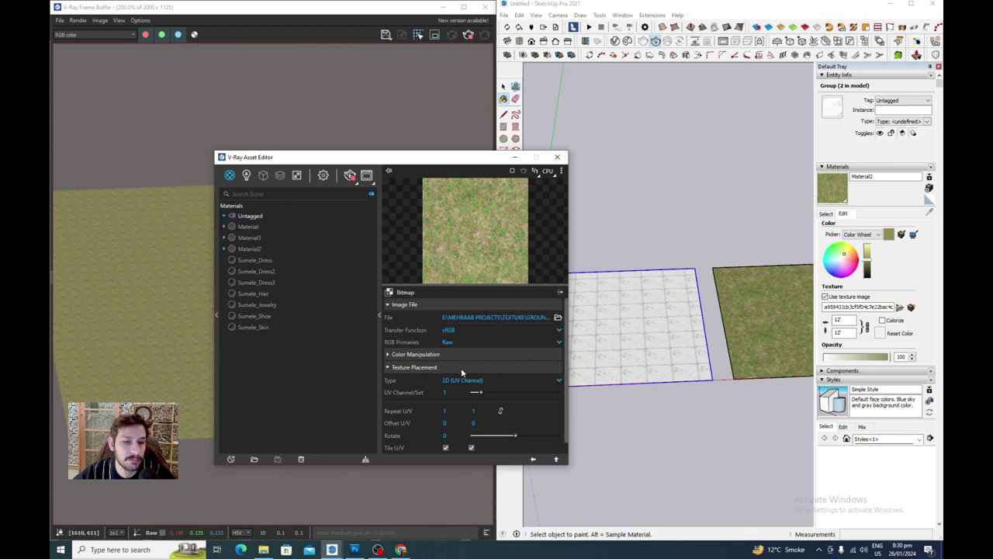
{"action": "left_click", "coordinate": [518, 382]}
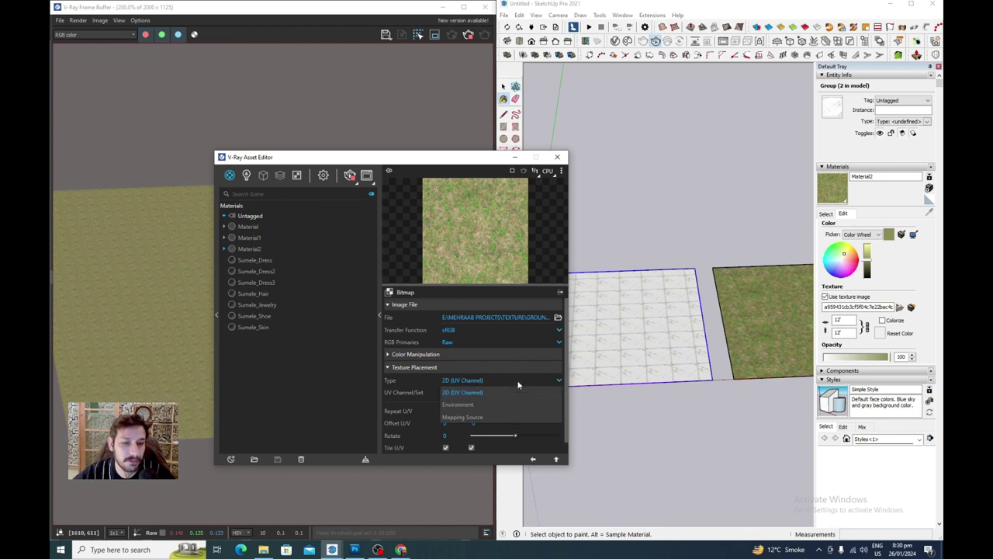
{"action": "left_click", "coordinate": [466, 416]}
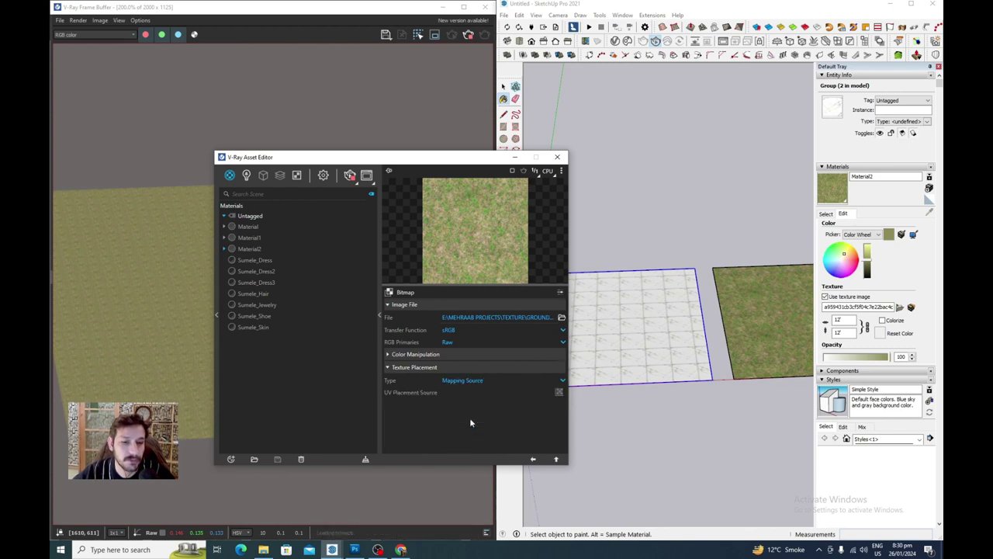
{"action": "left_click", "coordinate": [560, 393]}
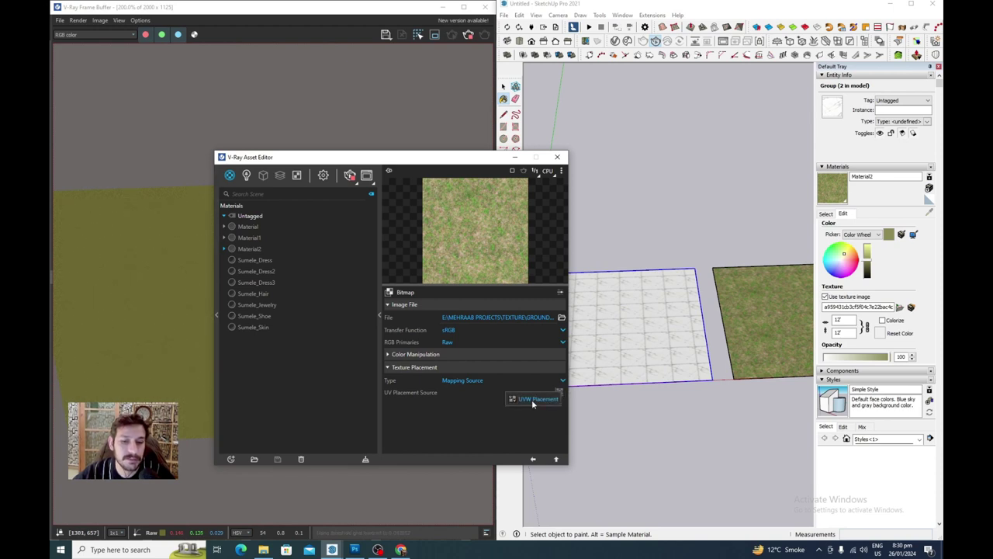
{"action": "left_click", "coordinate": [532, 399]}
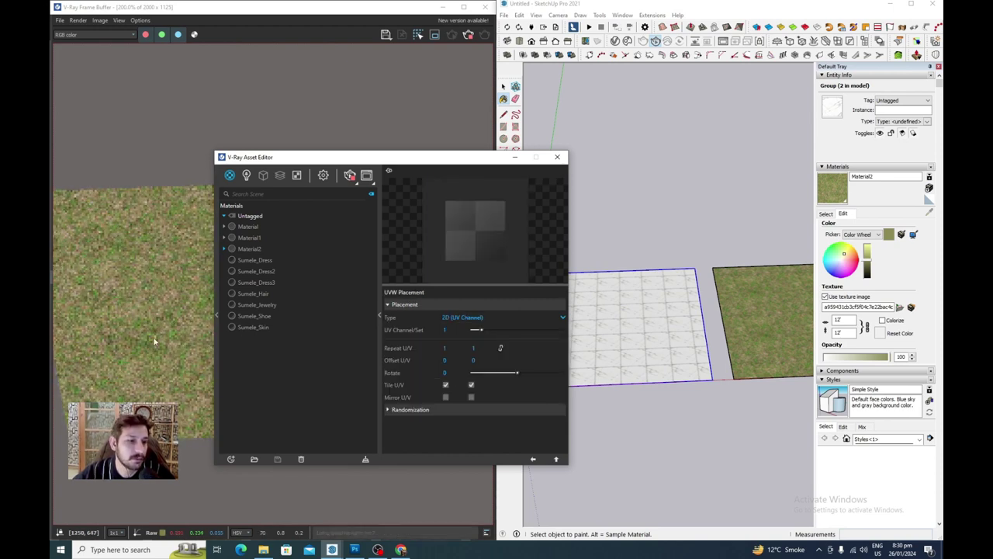
Tick Stochastic tiling in the grass UVW Placement randomization (Tile Blend 0.05).
{"action": "mouse_move", "coordinate": [329, 158]}
{"action": "left_mouse_down"}
{"action": "mouse_move", "coordinate": [505, 133]}
{"action": "mouse_move", "coordinate": [519, 116]}
{"action": "left_mouse_up"}
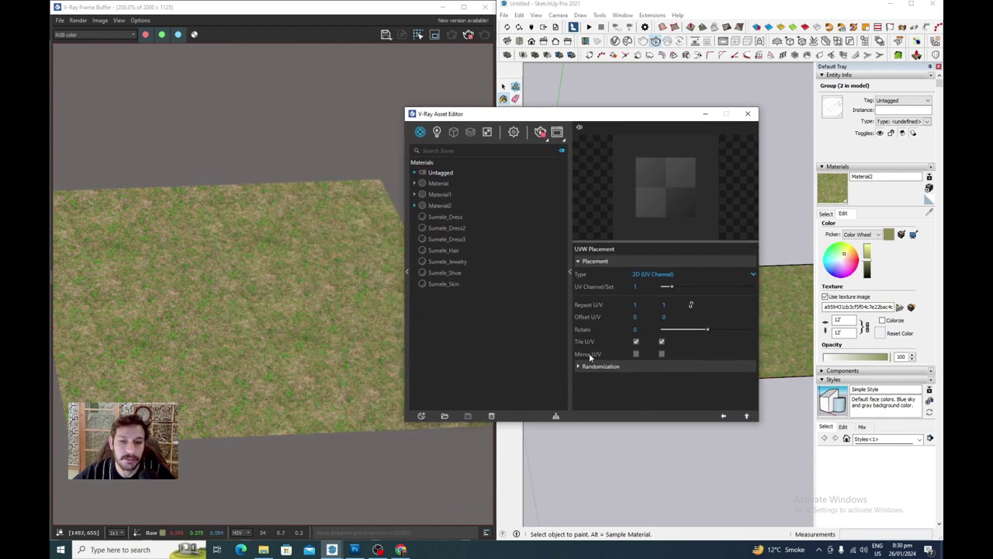
{"action": "left_click", "coordinate": [579, 366]}
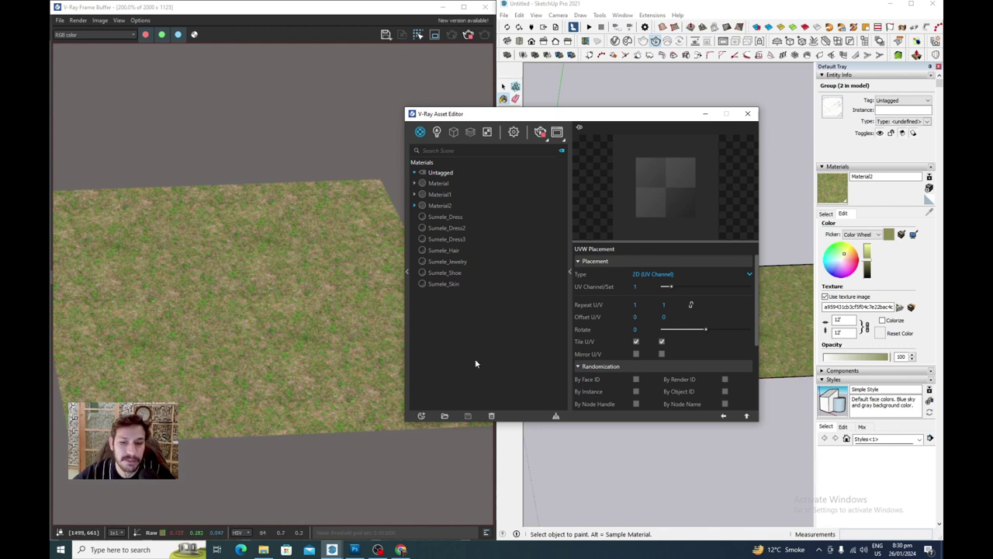
{"action": "left_click_drag", "start_coordinate": [757, 342], "coordinate": [753, 381]}
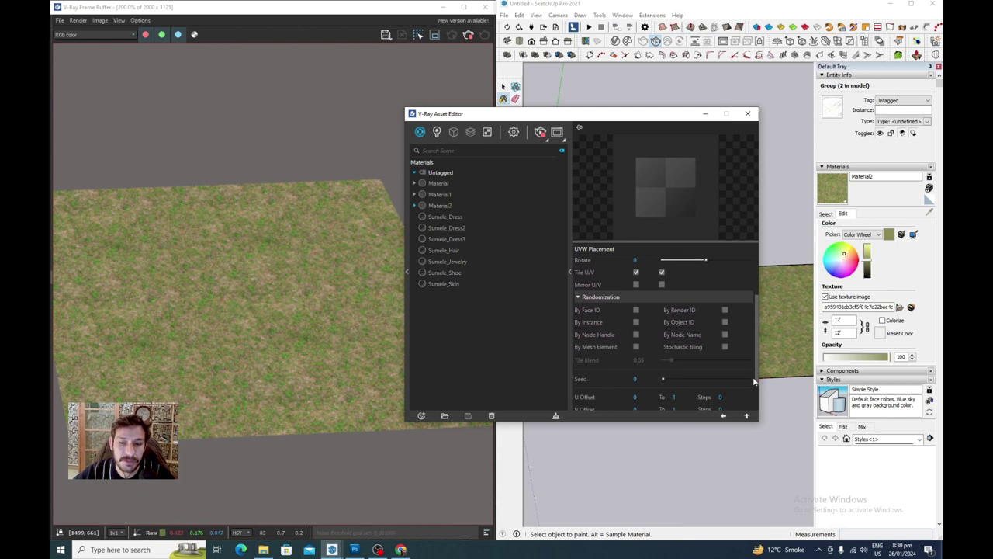
{"action": "left_click", "coordinate": [725, 347]}
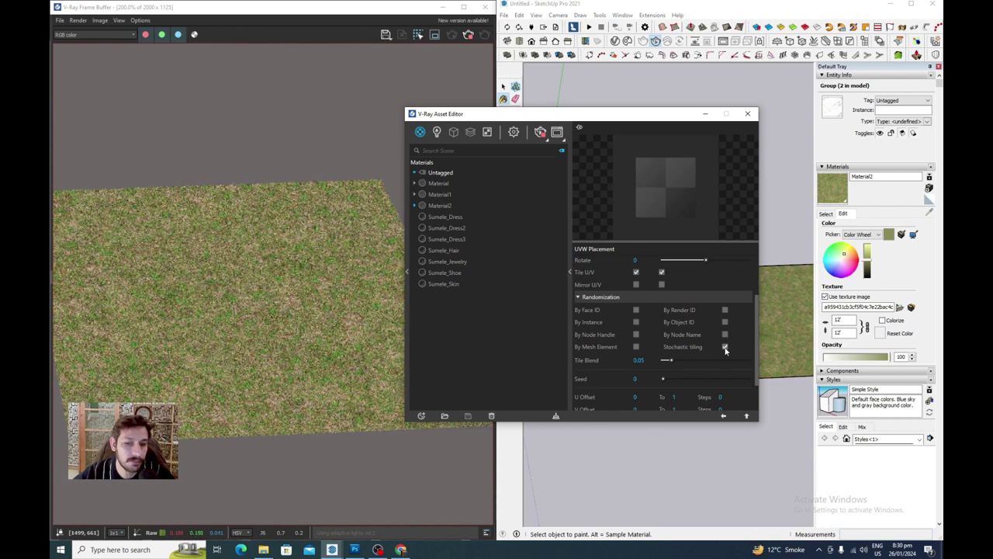
{"action": "left_click_drag", "start_coordinate": [759, 349], "coordinate": [752, 379]}
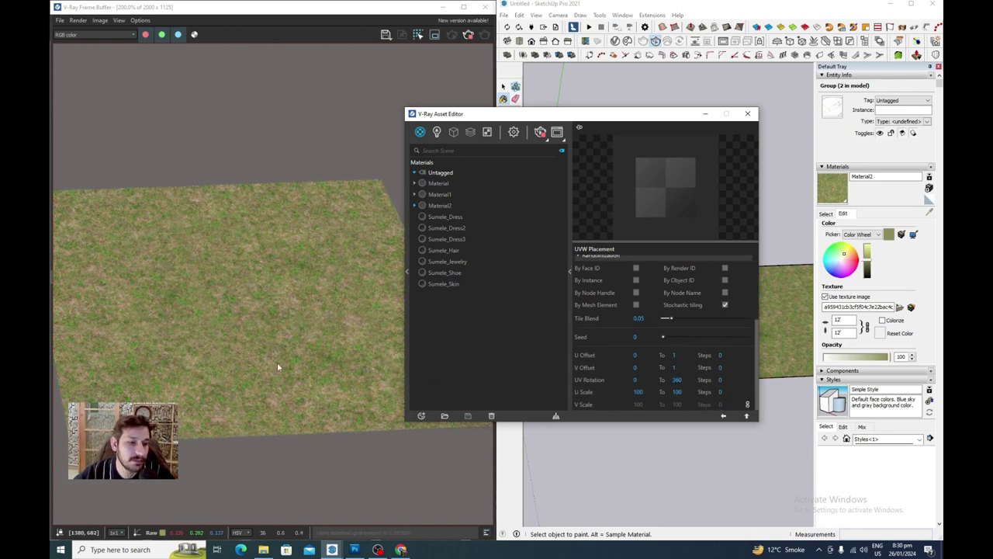
{"action": "scroll", "coordinate": [207, 318], "scroll_direction": "up", "scroll_amount": 2}
{"action": "scroll", "coordinate": [208, 317], "scroll_direction": "down", "scroll_amount": 2}
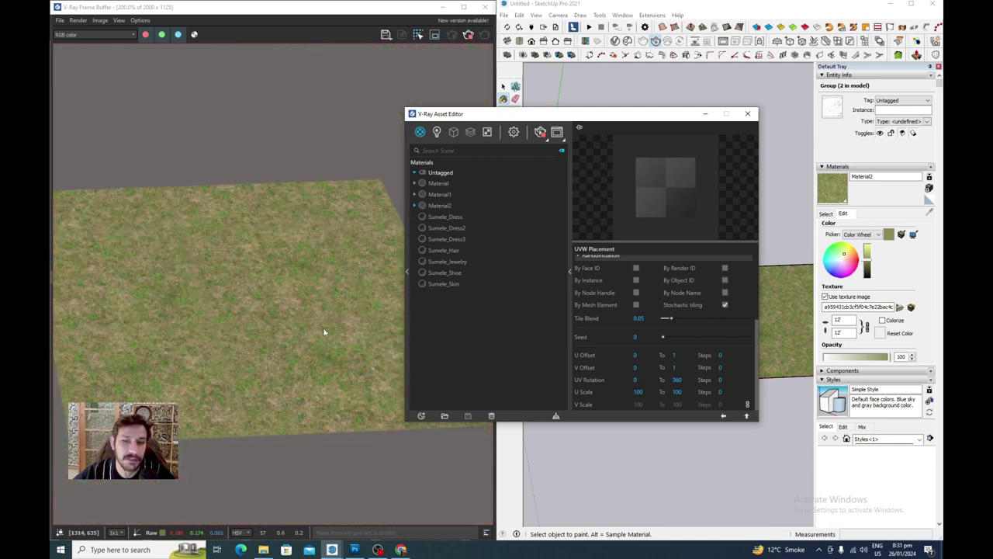
{"action": "left_click", "coordinate": [748, 113]}
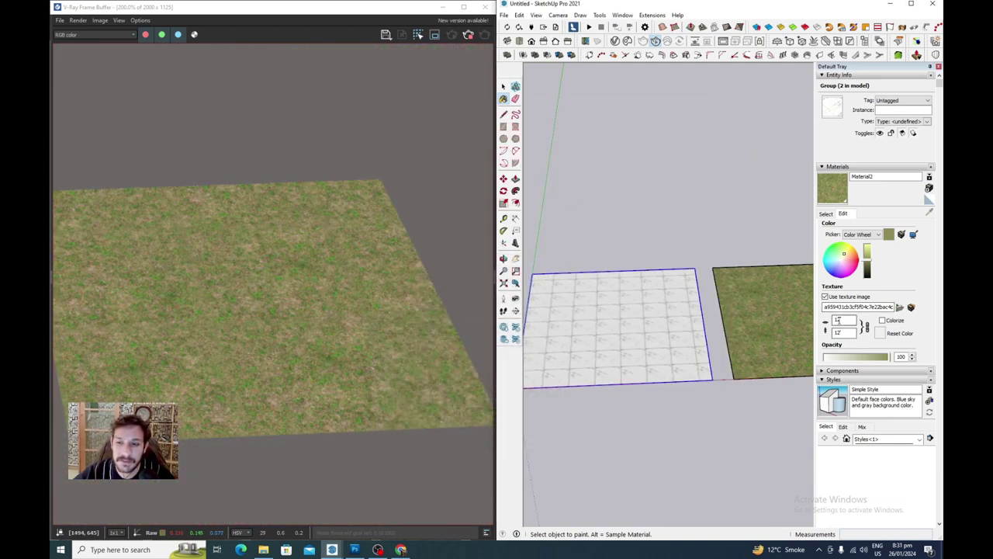
Set the grass texture width to 4, Tile Blend to 0.13 and Seed to 0.
{"action": "double_click", "coordinate": [839, 320]}
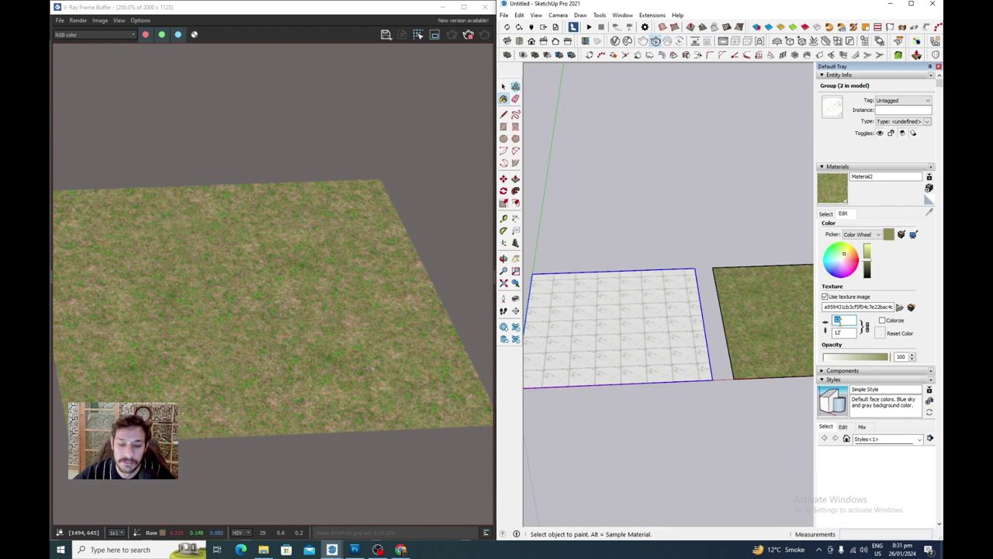
{"action": "type", "text": "4"}
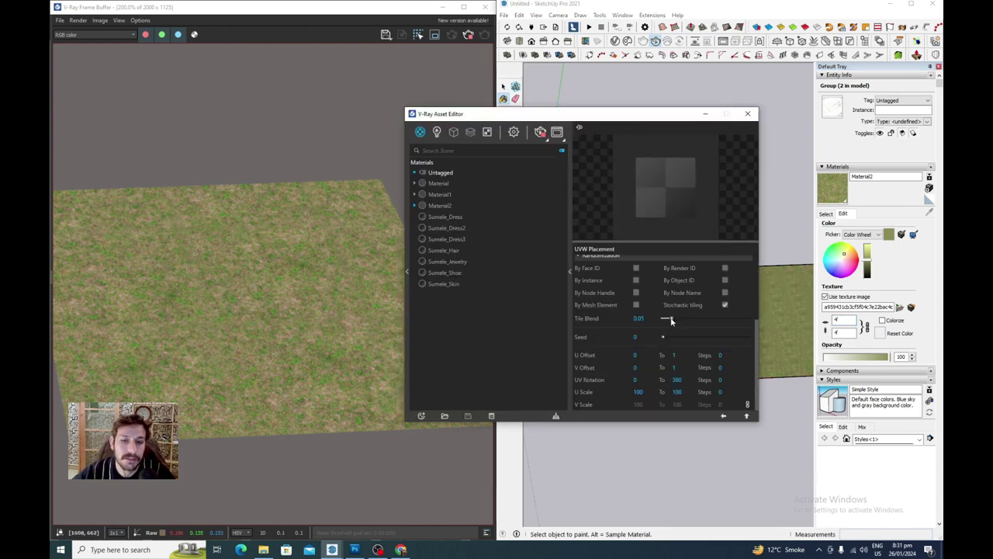
{"action": "left_click_drag", "start_coordinate": [672, 320], "coordinate": [703, 319]}
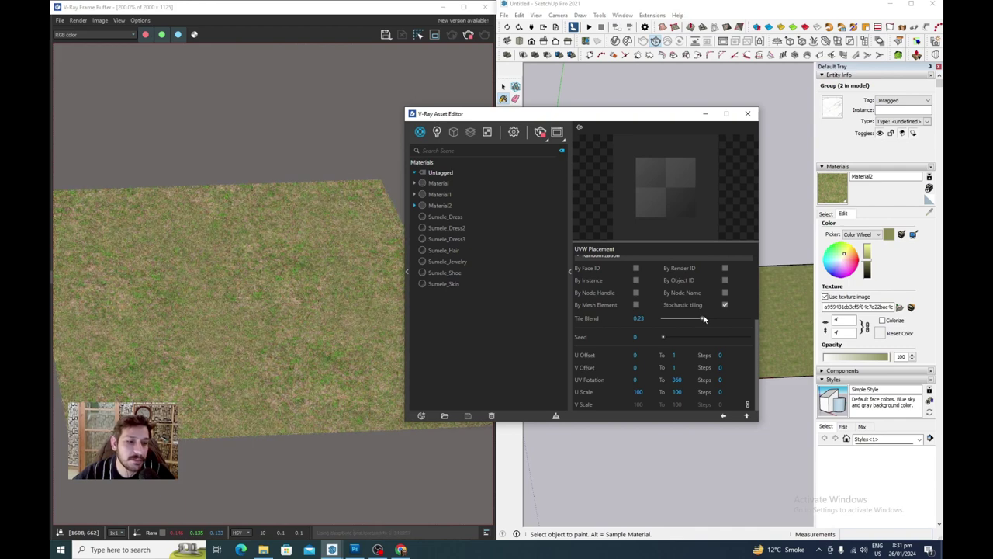
{"action": "left_click_drag", "start_coordinate": [704, 319], "coordinate": [705, 319]}
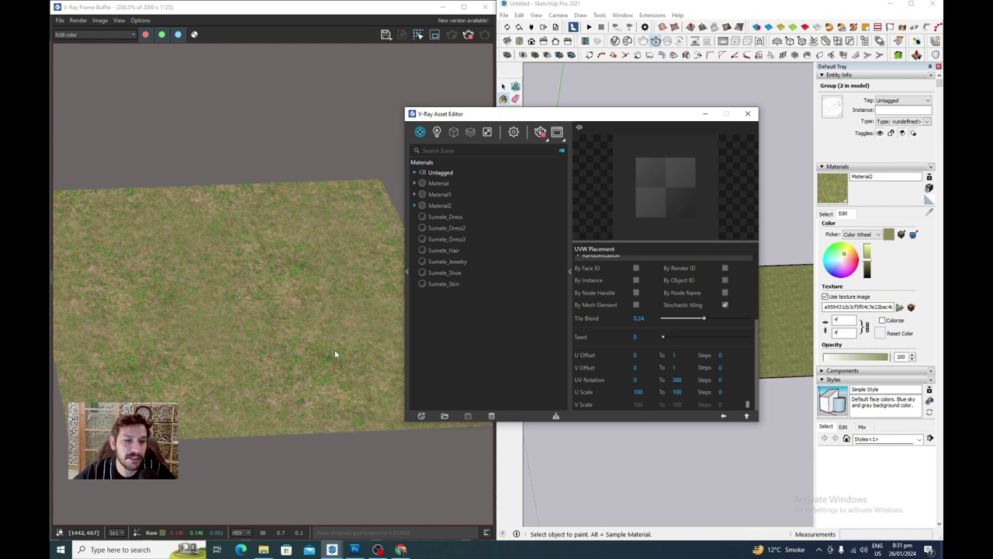
{"action": "left_click", "coordinate": [635, 337]}
{"action": "key", "text": "Return"}
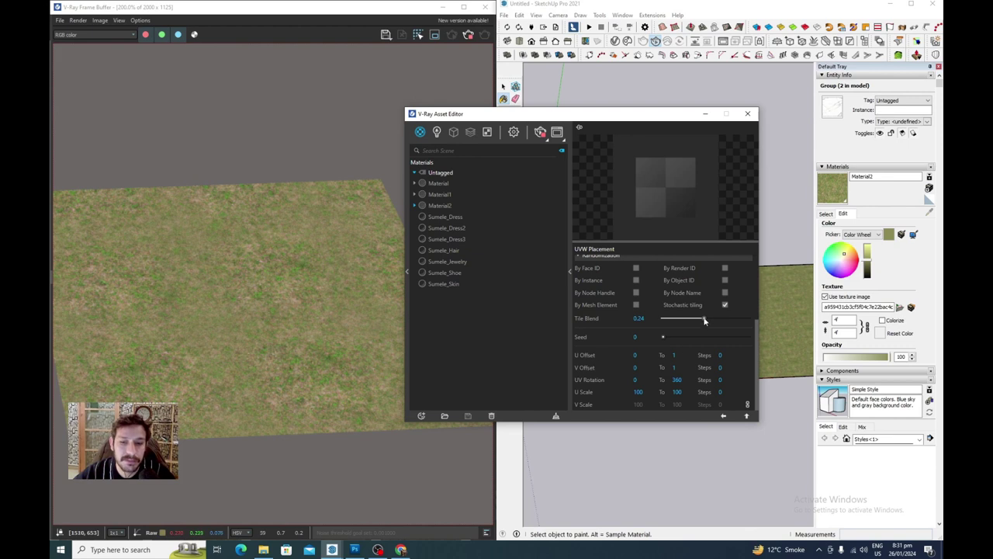
{"action": "left_click_drag", "start_coordinate": [705, 320], "coordinate": [686, 323]}
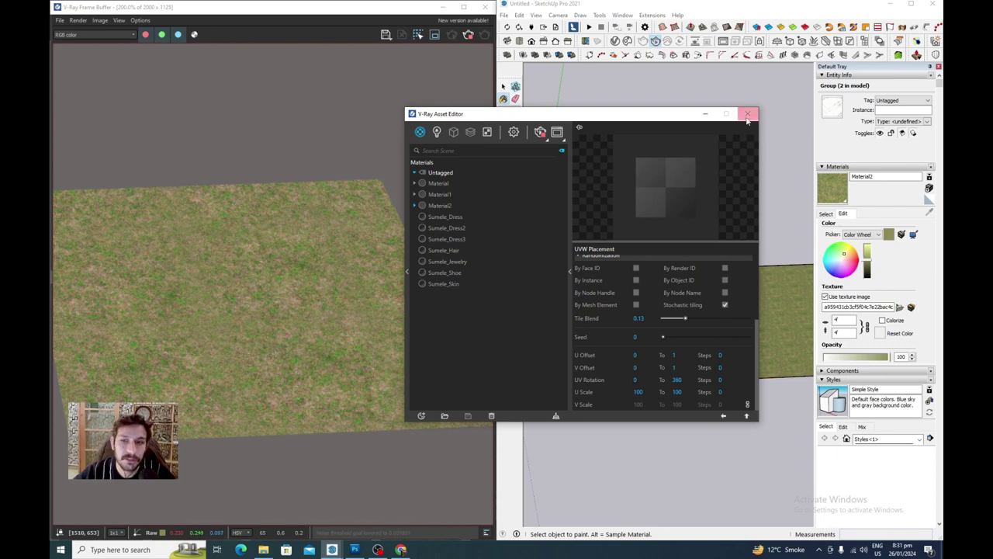
Close the Asset Editor and zoom until marble and grass floors both appear in the render.
{"action": "left_click", "coordinate": [705, 115]}
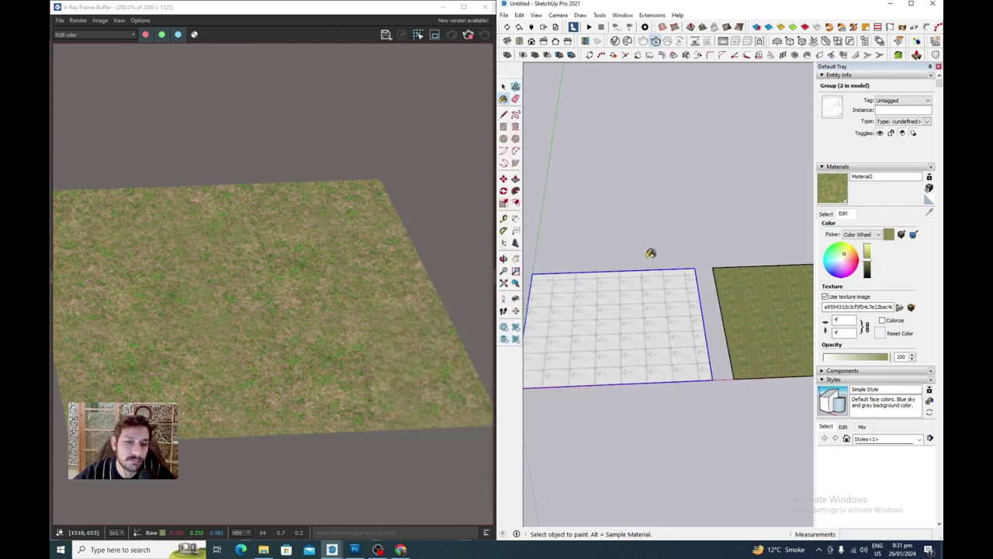
{"action": "scroll", "coordinate": [672, 295], "scroll_direction": "down", "scroll_amount": 3}
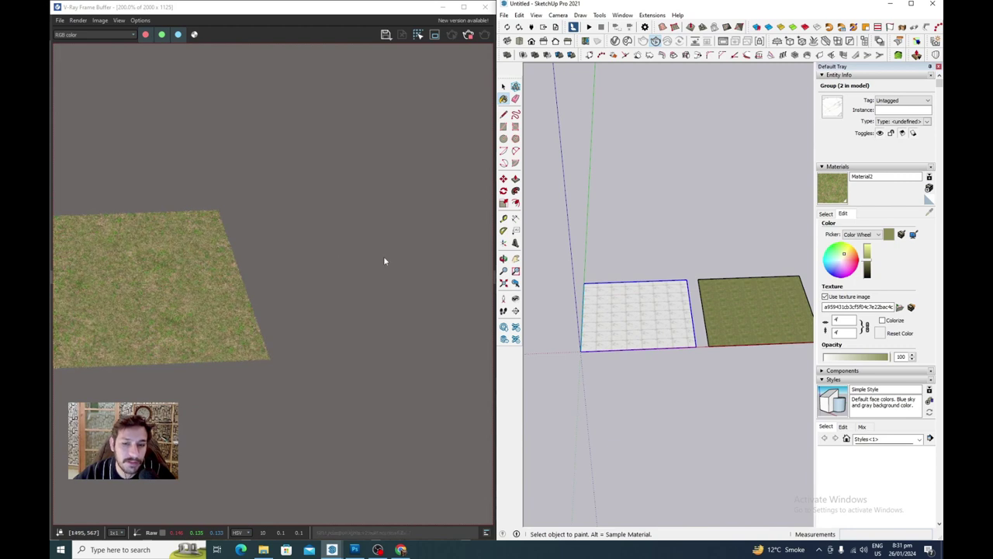
{"action": "scroll", "coordinate": [403, 269], "scroll_direction": "down", "scroll_amount": 5}
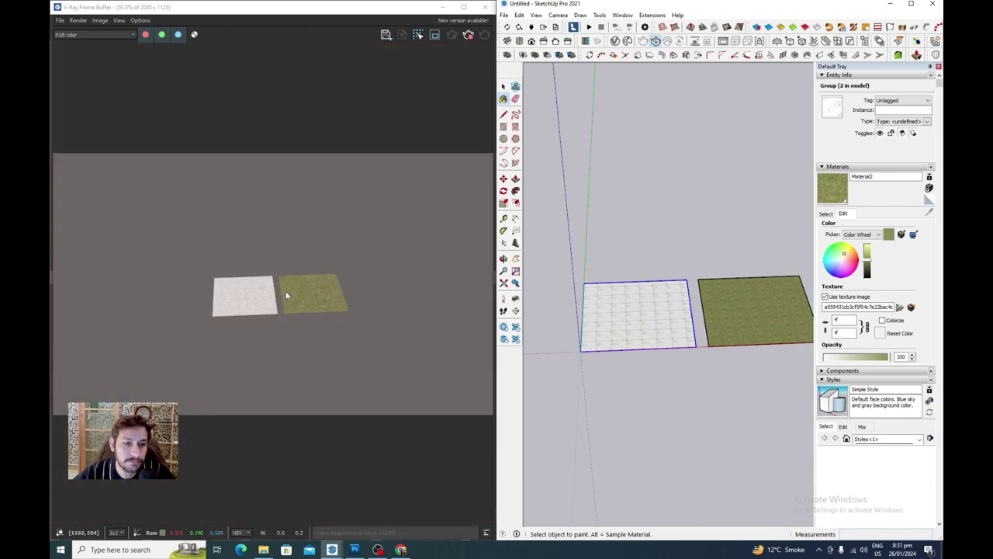
{"action": "scroll", "coordinate": [286, 296], "scroll_direction": "up", "scroll_amount": 3}
{"action": "scroll", "coordinate": [642, 301], "scroll_direction": "up", "scroll_amount": 2}
{"action": "scroll", "coordinate": [641, 301], "scroll_direction": "up", "scroll_amount": 1}
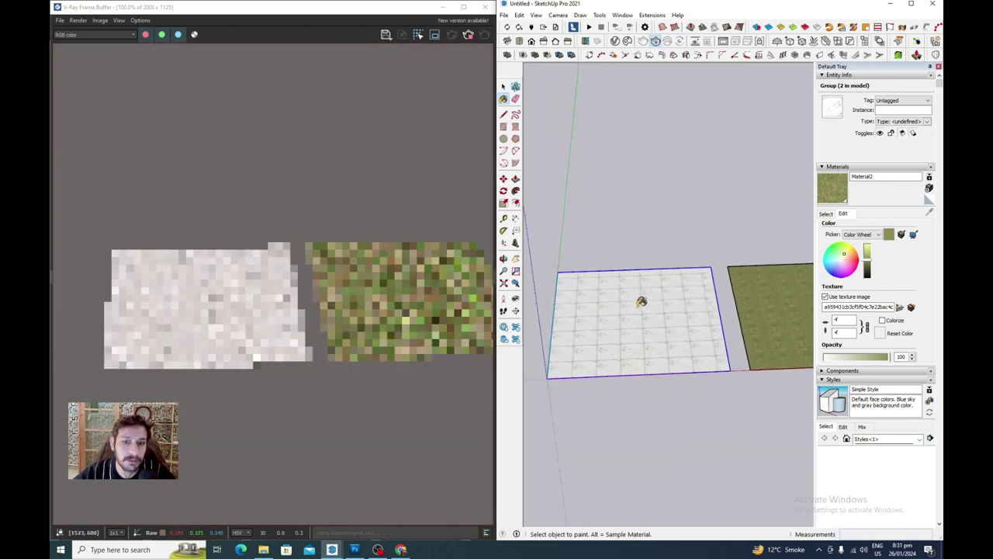